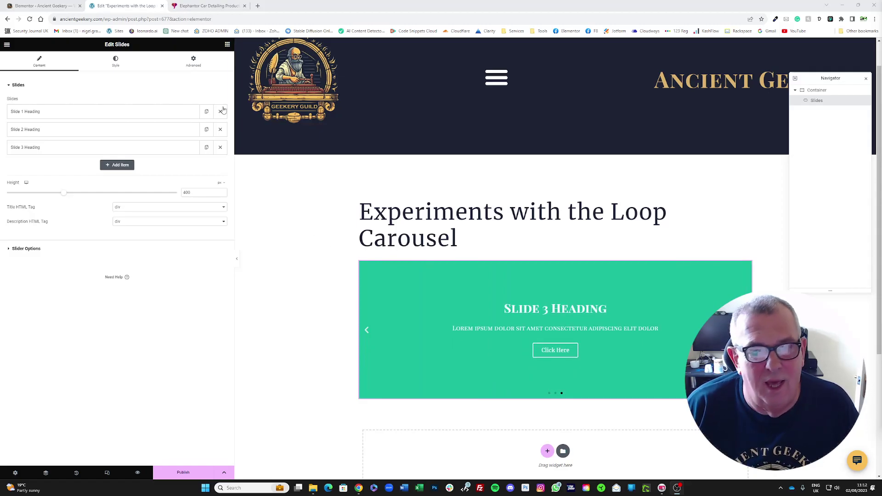
# Review the Elementor experiments settings, from the Loop feature up to the Flexbox Container and Grid Container entries
pyautogui.click(53, 8)
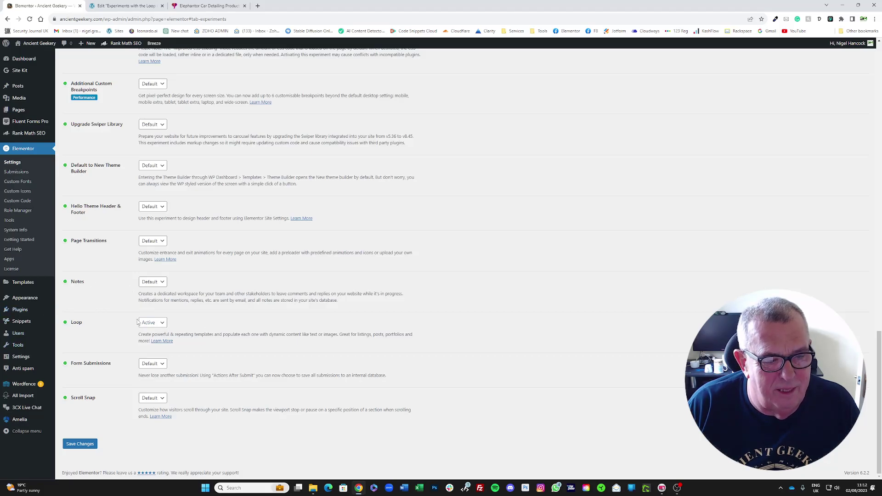
pyautogui.scroll(6, 130, 336)
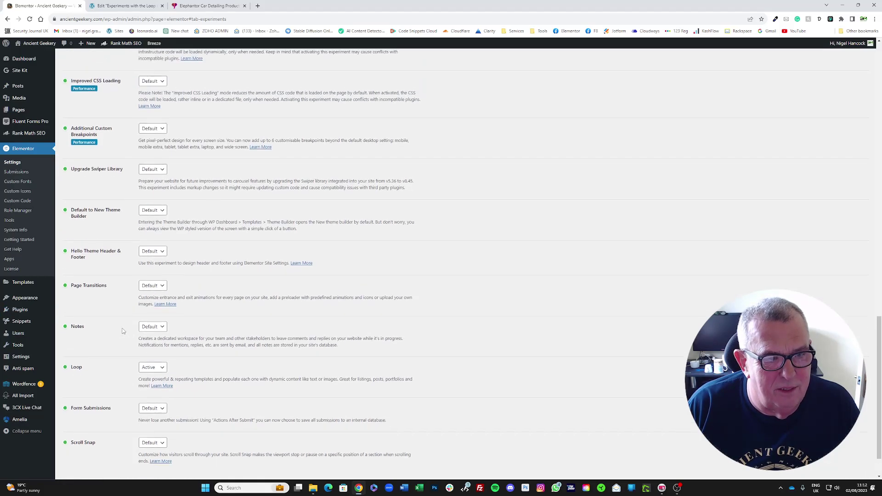
pyautogui.scroll(5, 78, 220)
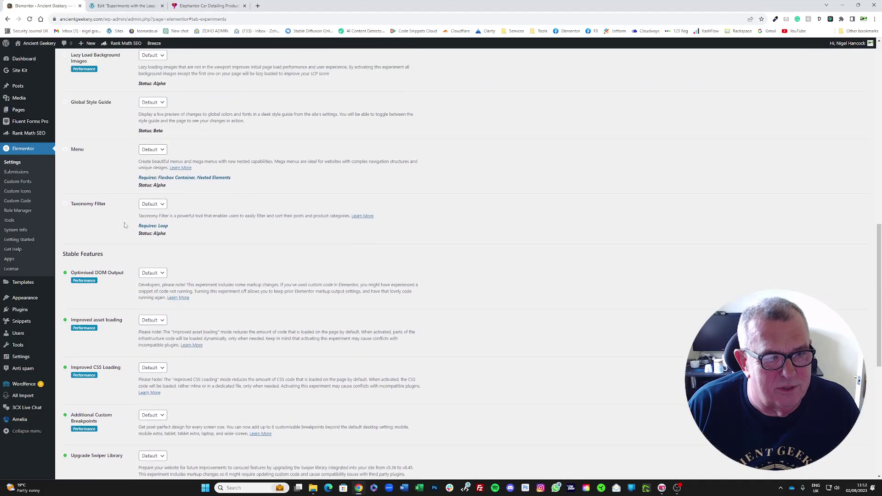
pyautogui.scroll(5, 138, 225)
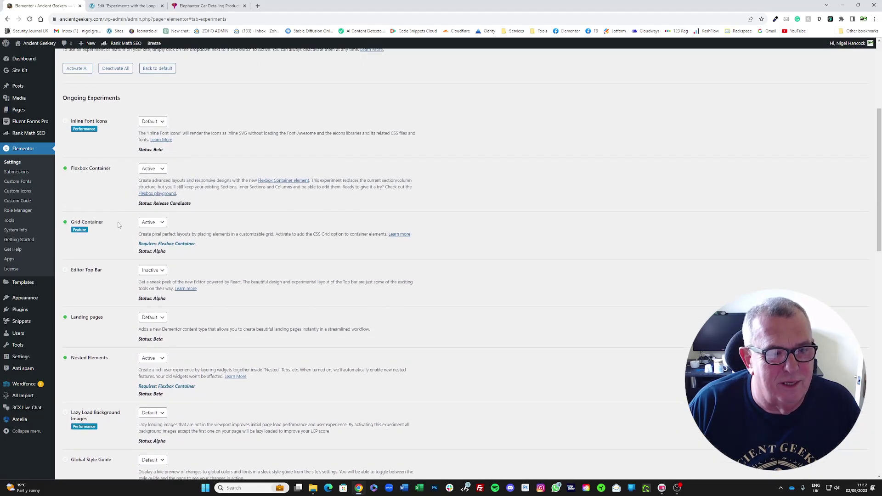
pyautogui.scroll(1, 118, 227)
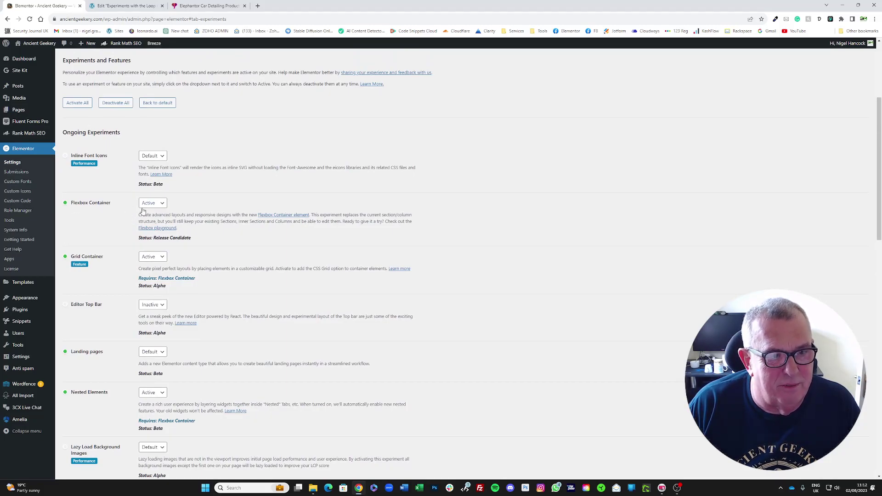
# Return to the page being edited and inspect the settings of the three items in the Slides widget
pyautogui.click(132, 6)
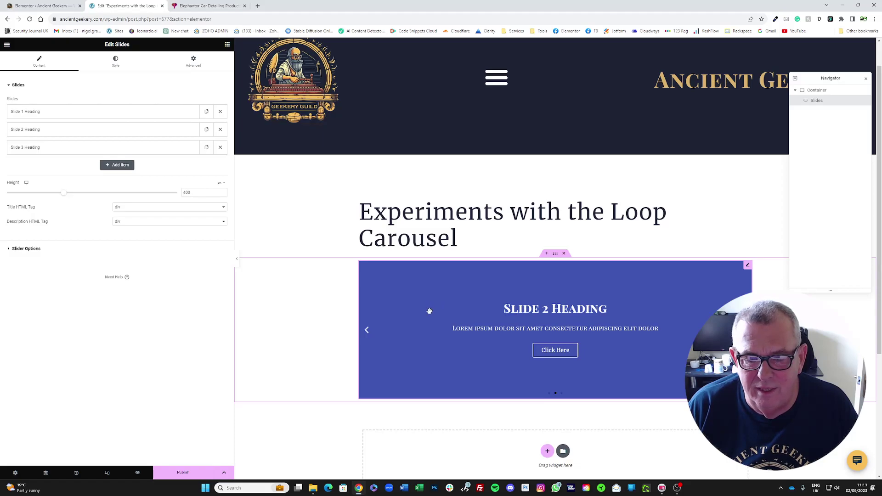
pyautogui.click(25, 113)
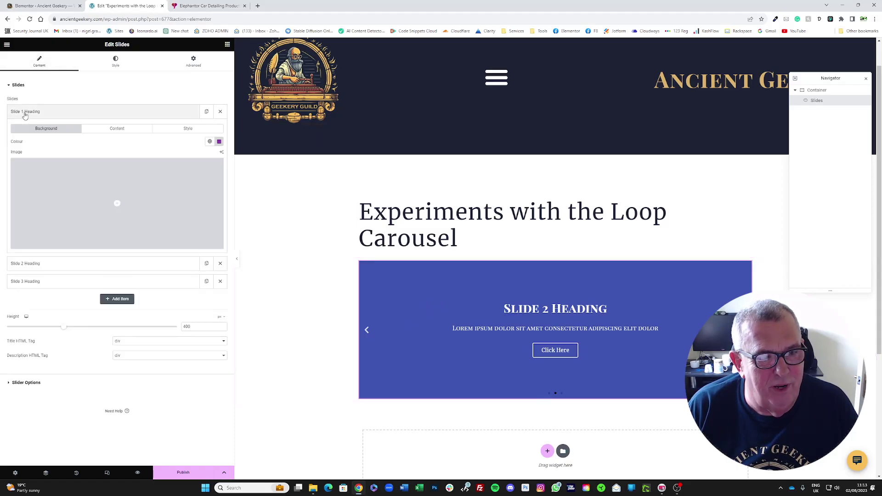
pyautogui.click(24, 114)
pyautogui.click(15, 131)
pyautogui.click(19, 130)
pyautogui.click(33, 149)
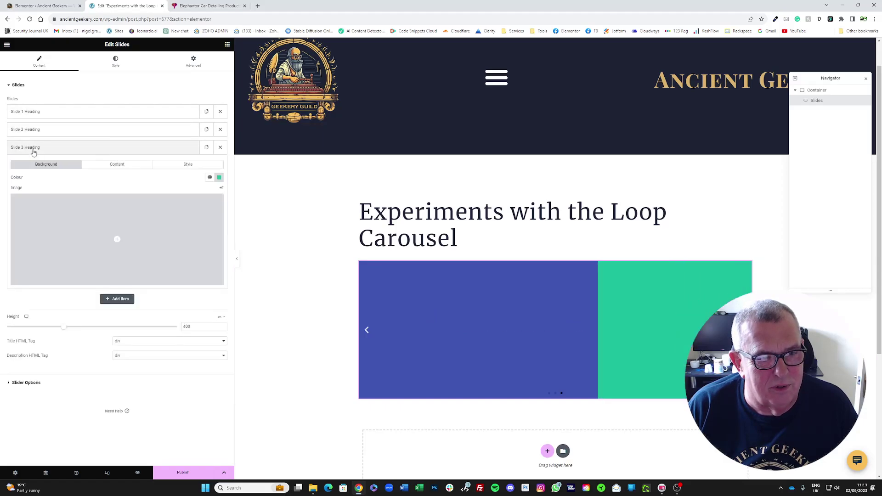
pyautogui.click(33, 149)
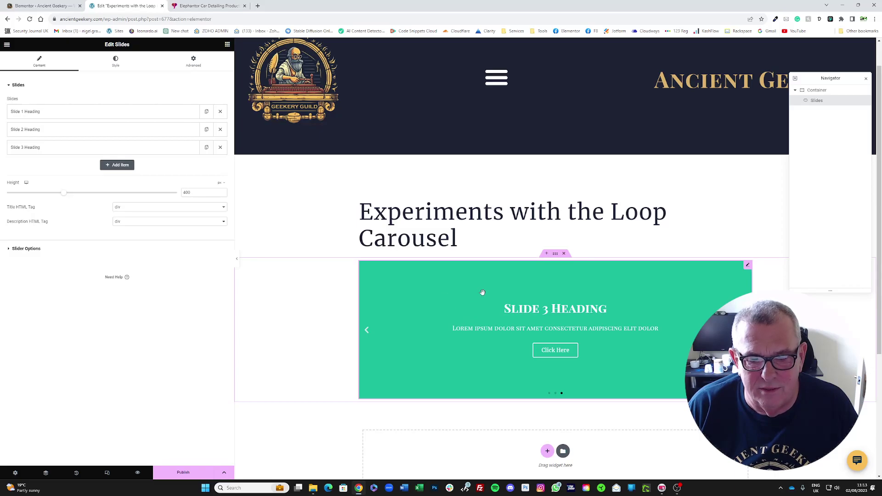
# Delete the container holding the Slides widget and hide the page title
pyautogui.click(564, 253)
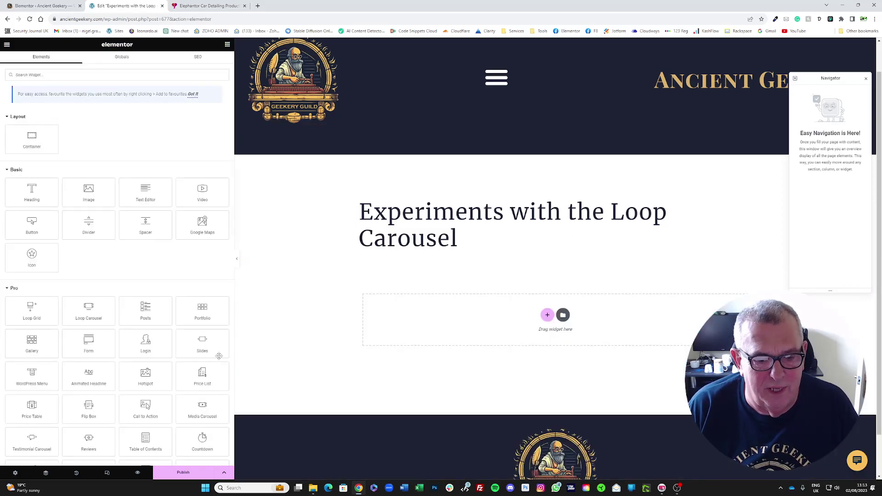
pyautogui.click(15, 474)
pyautogui.click(221, 317)
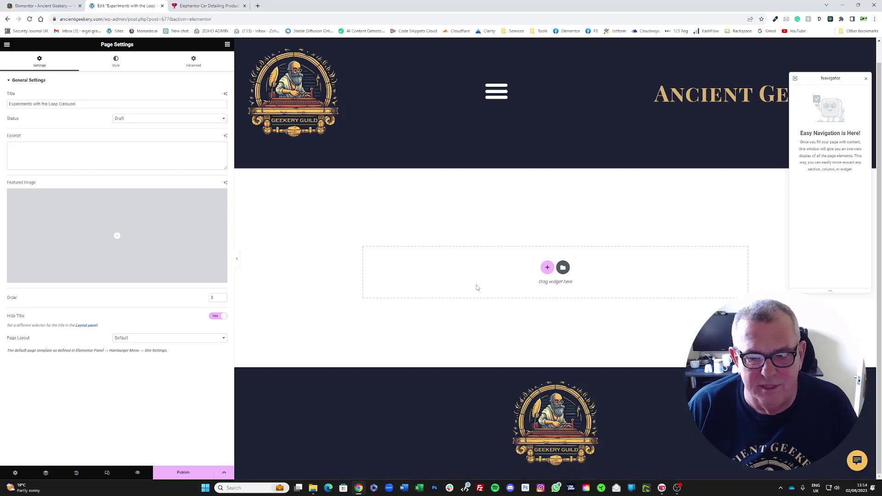
# Add a Flexbox container with vertical direction and place a Loop Carousel widget, found by searching "loop", inside it
pyautogui.click(548, 268)
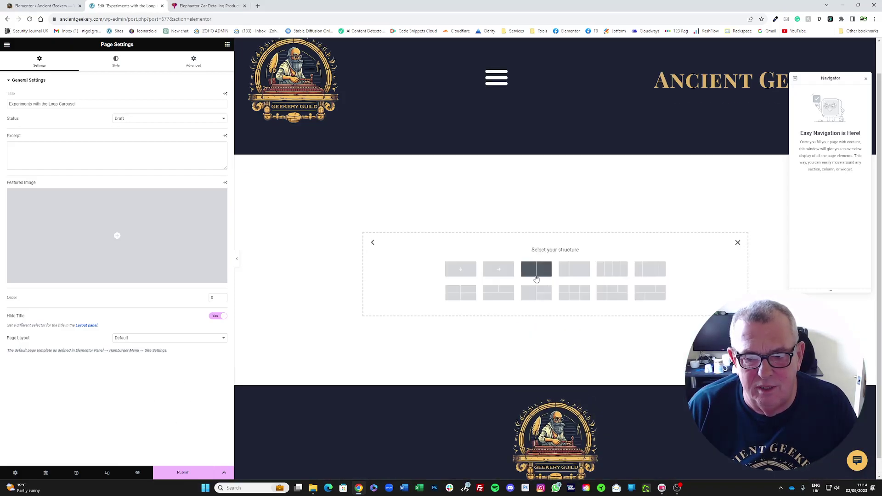
pyautogui.click(461, 271)
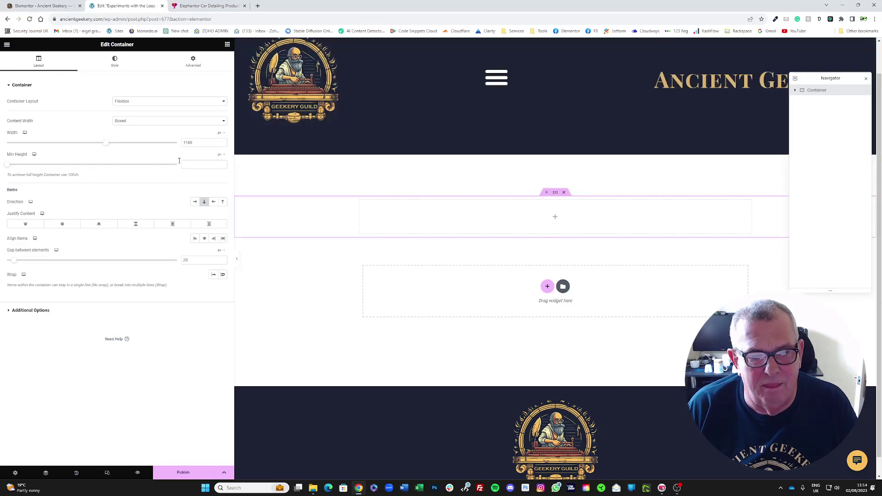
pyautogui.click(227, 44)
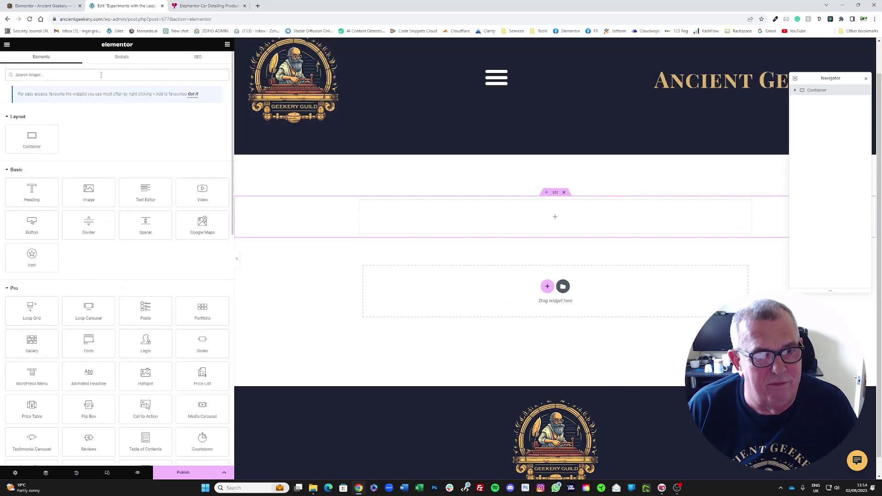
pyautogui.write('loop')
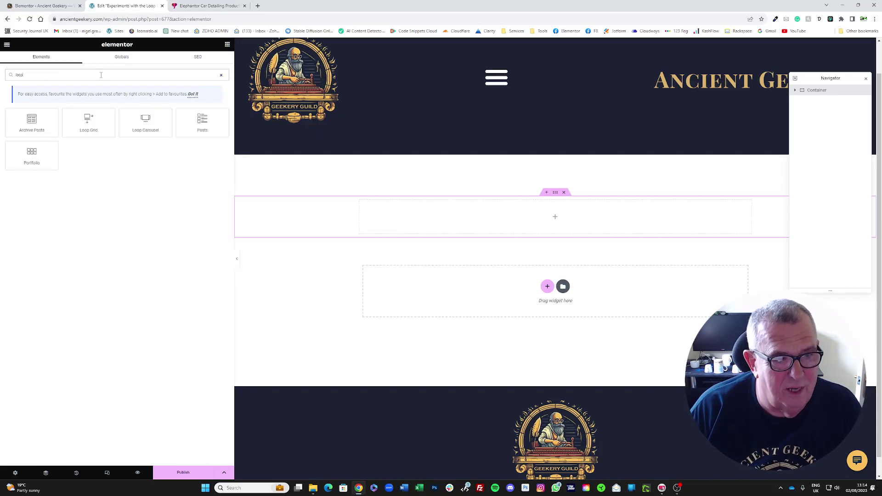
pyautogui.moveTo(146, 122); pyautogui.dragTo(430, 214)
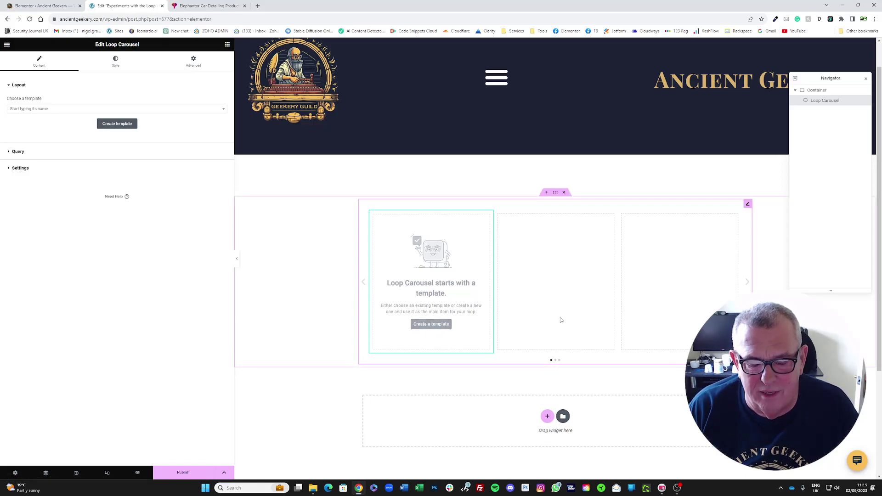
# Publish the page with the empty Loop Carousel and exit the editor to the WordPress dashboard
pyautogui.click(431, 325)
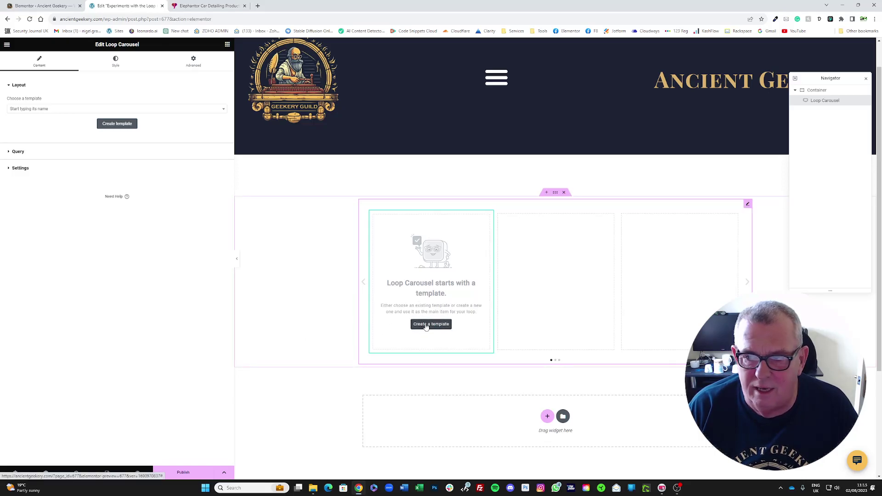
pyautogui.click(183, 473)
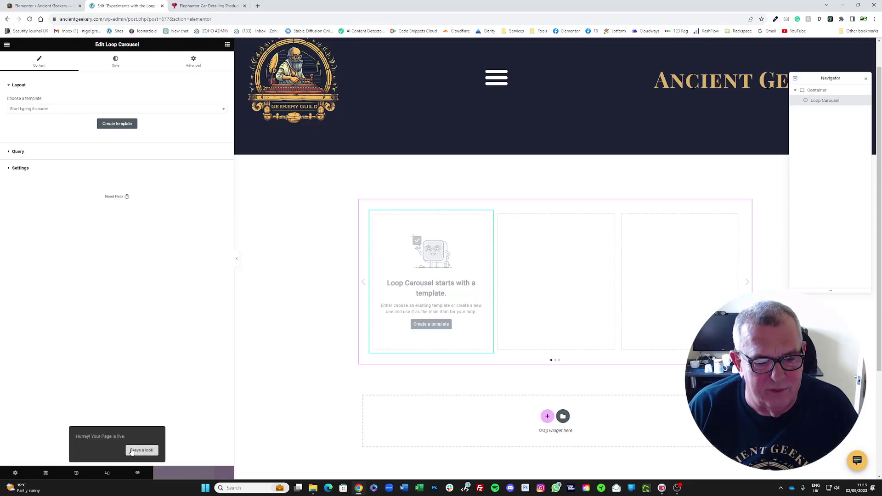
pyautogui.click(6, 45)
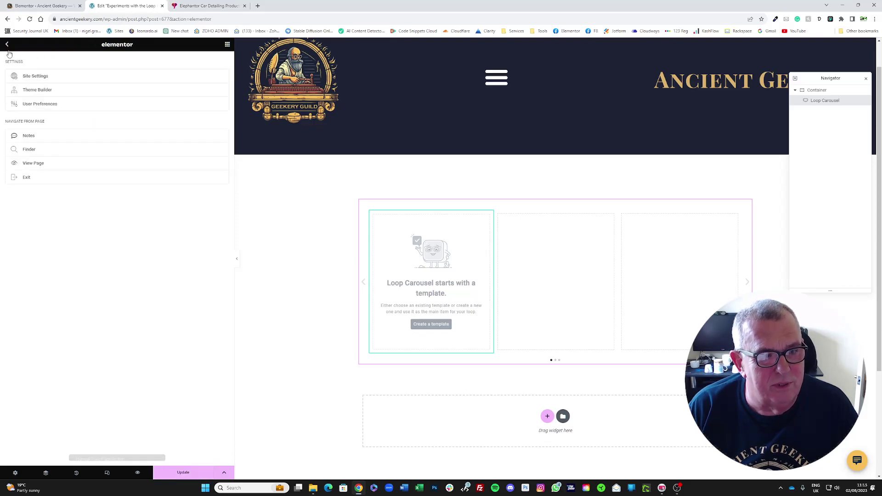
pyautogui.click(26, 178)
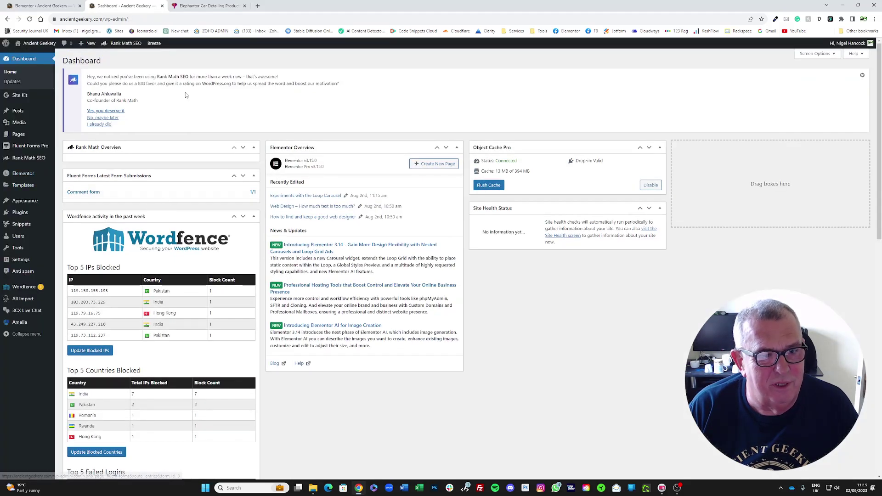
# Create a new post titled "Slide 1" with a placeholder paragraph starting "Per cupiditate, blanditiis a pharetra"
pyautogui.moveTo(17, 115)
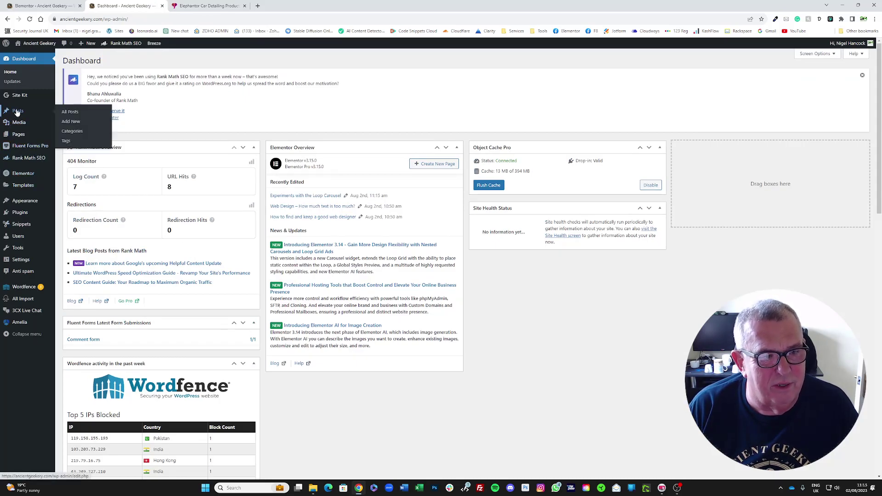
pyautogui.click(69, 122)
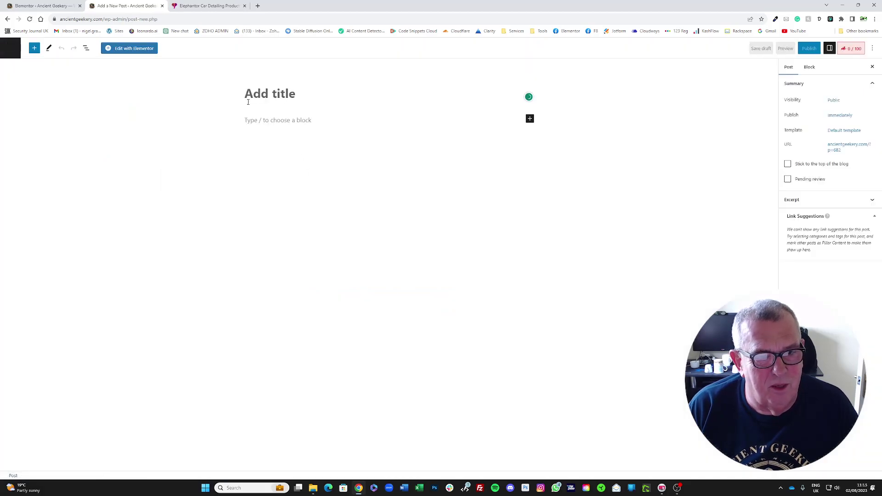
pyautogui.write('Slide 1')
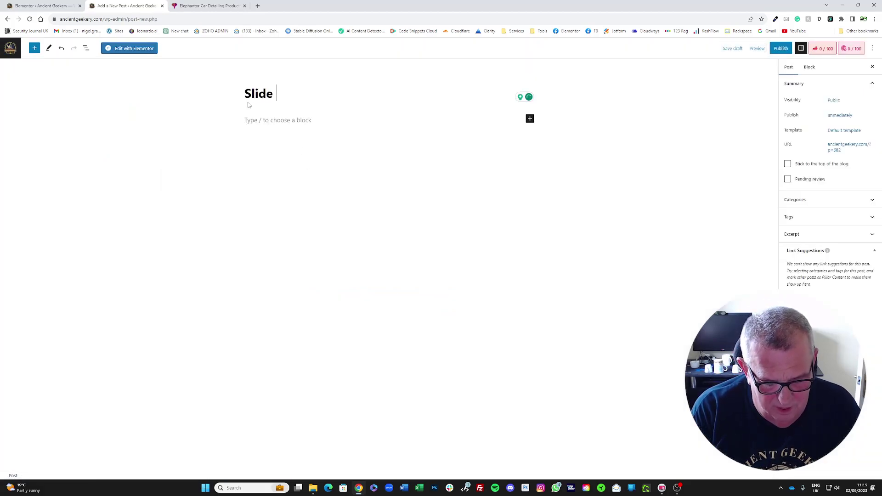
pyautogui.click(265, 121)
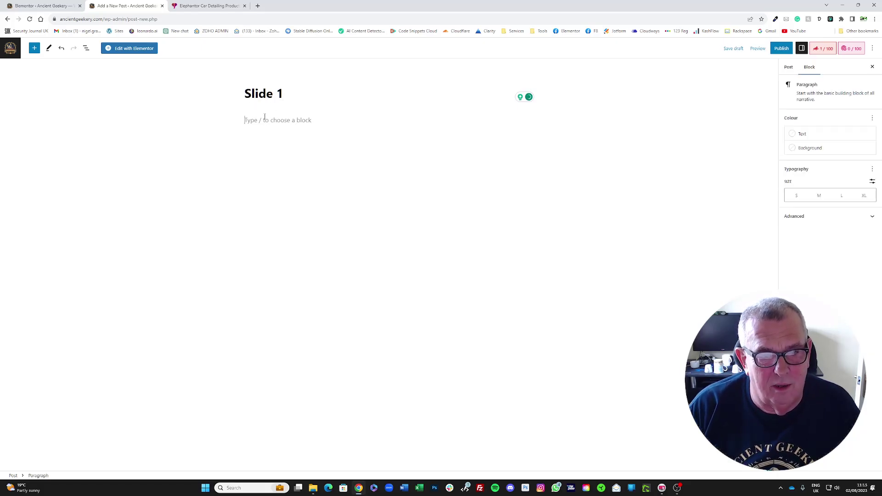
pyautogui.write('Per cupiditate, blanditiis a pharetra, leo fermentum similique dictum mauris penatibus irure donec non quisquam venenatis, sociosqu eveniet rutrum, nemo congue, ornare, congue deserunt sint natoque habitasse nunc dolores lorem atque blandit aliquid dolore fringilla inceptos! Explicabo diam corporis per! Inceptos torquent voluptates facilisis nesciunt occaecat! Gravida sodales? Habitasse, quisque! Etiam inceptos, occaecat, sint nam.')
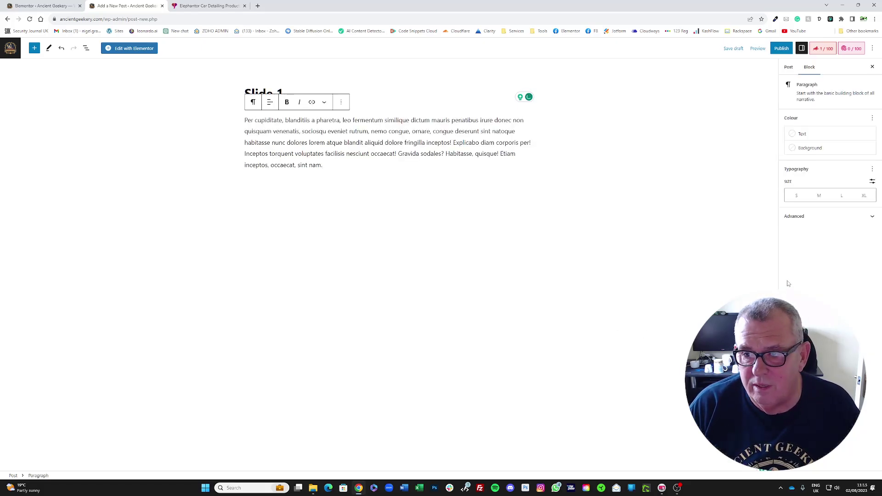
# Set the fourth image in the media library's first row as the Slide 1 featured image and publish the post
pyautogui.click(789, 67)
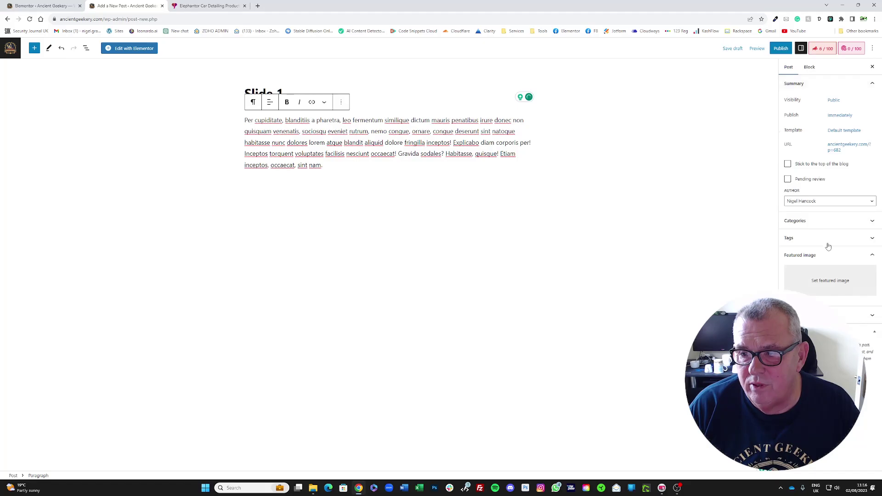
pyautogui.click(818, 281)
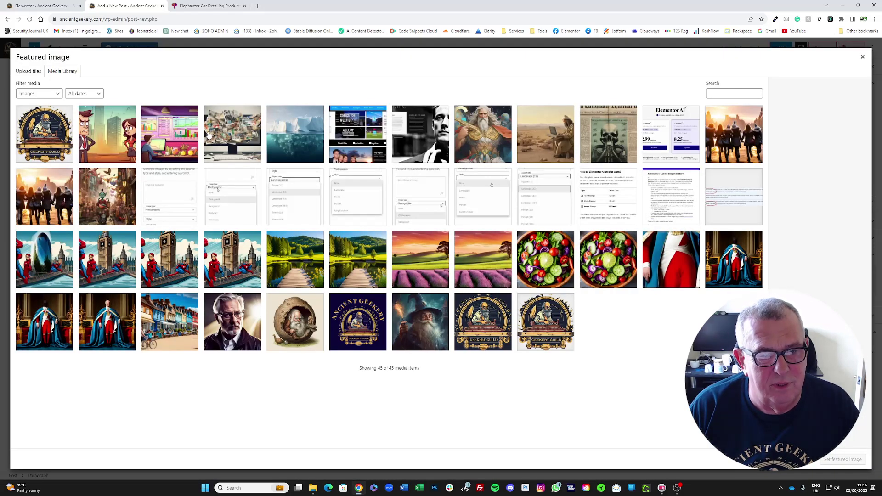
pyautogui.click(209, 134)
pyautogui.click(852, 463)
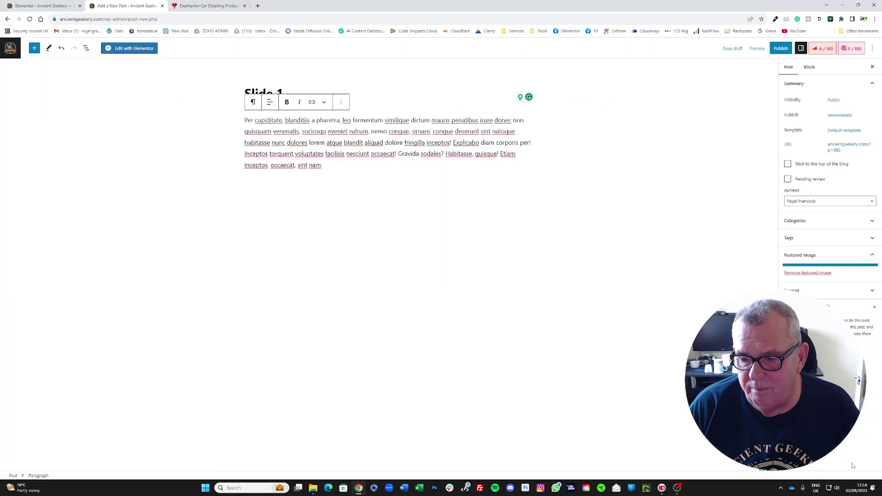
pyautogui.click(781, 48)
pyautogui.click(815, 50)
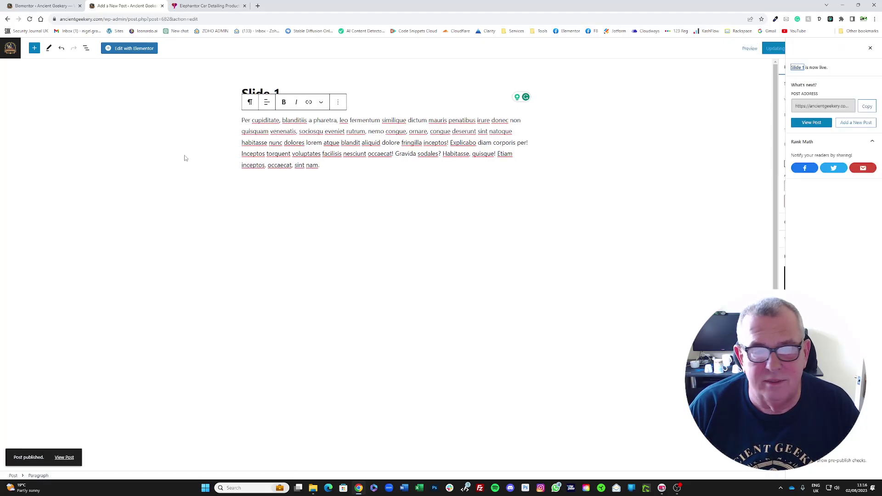
# Go back to the posts list and create another new post titled "Slide 2"
pyautogui.click(10, 49)
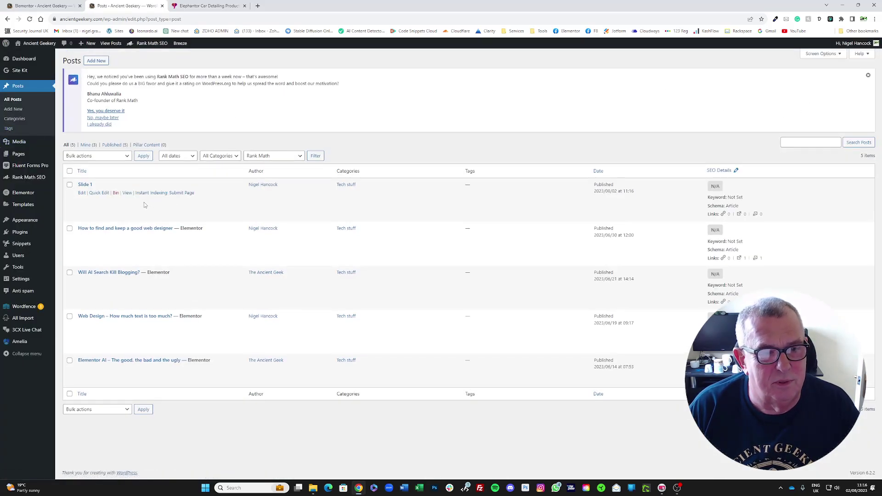
pyautogui.click(88, 57)
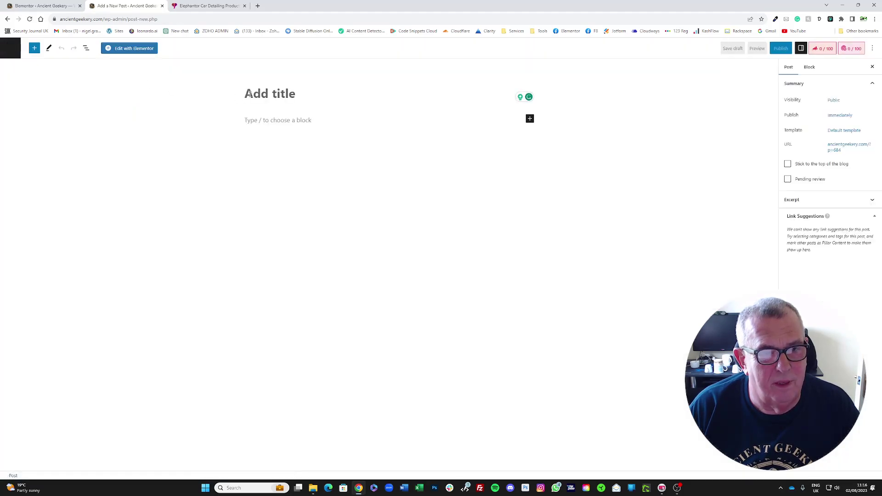
pyautogui.write('Slid')
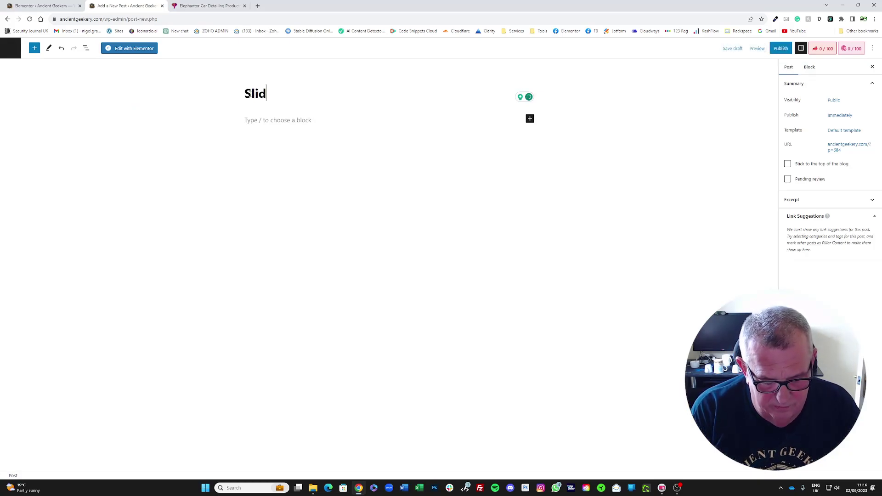
pyautogui.write('e 2')
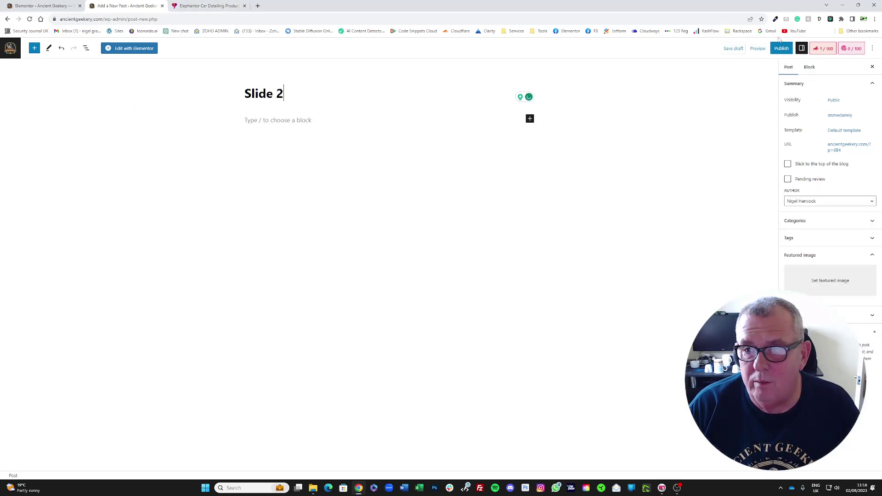
# Copy the first generated placeholder paragraph, starting "Tenetur netus repudiandae a ipsam dolores", into the body of the Slide 2 post
pyautogui.click(820, 19)
pyautogui.moveTo(808, 86); pyautogui.dragTo(666, 56)
pyautogui.rightClick(666, 57)
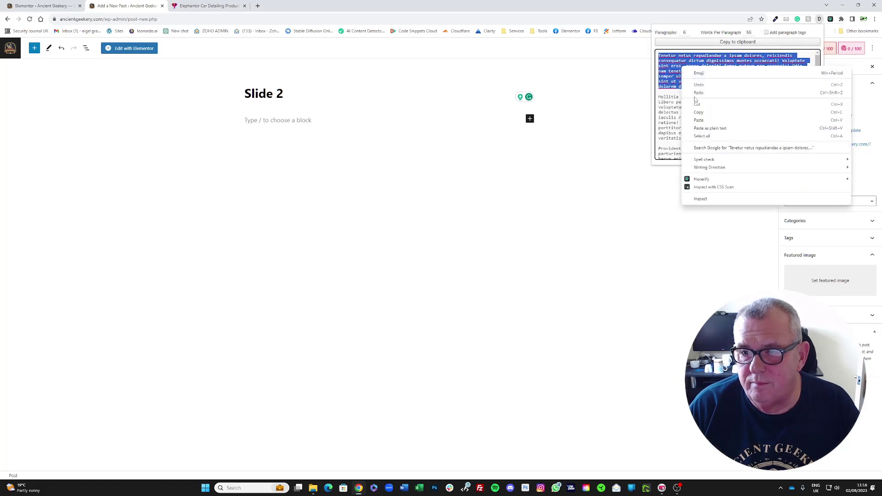
pyautogui.click(694, 112)
pyautogui.click(267, 121)
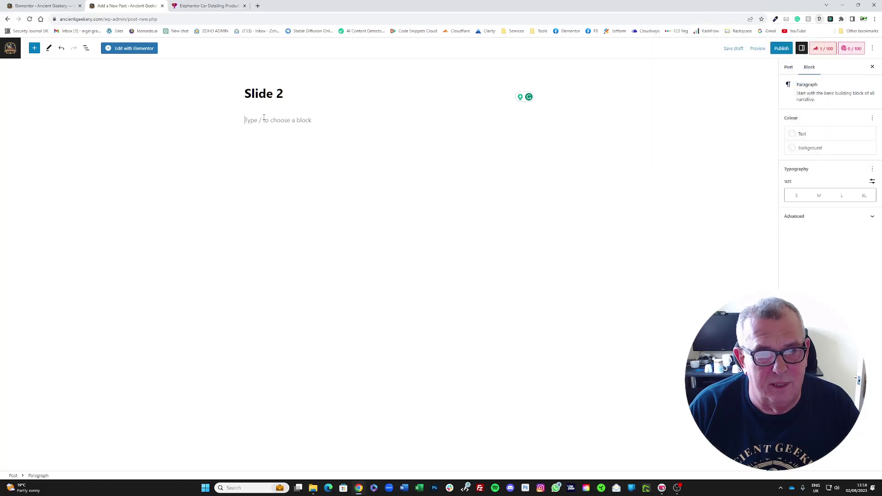
pyautogui.hotkey('ctrl', 'v')
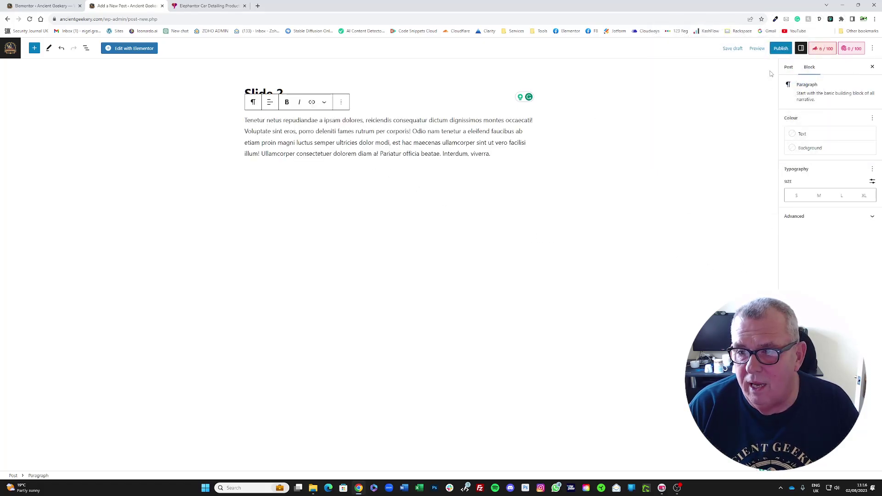
# Set business-relationship-going-bad.webp from the media library as the Slide 2 featured image and publish the post
pyautogui.click(788, 71)
pyautogui.click(805, 273)
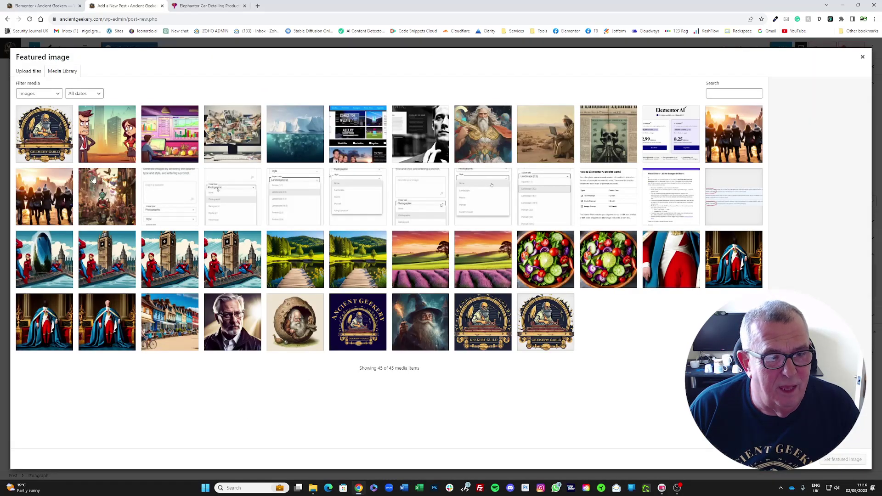
pyautogui.click(88, 143)
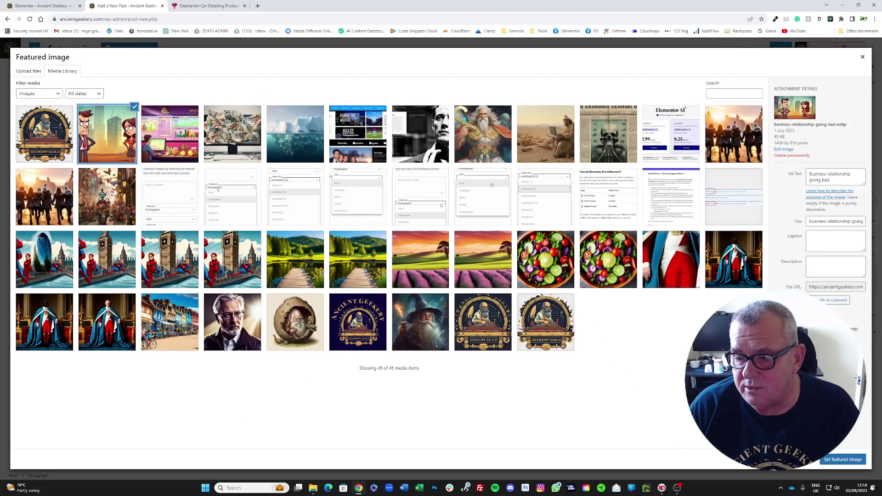
pyautogui.click(846, 460)
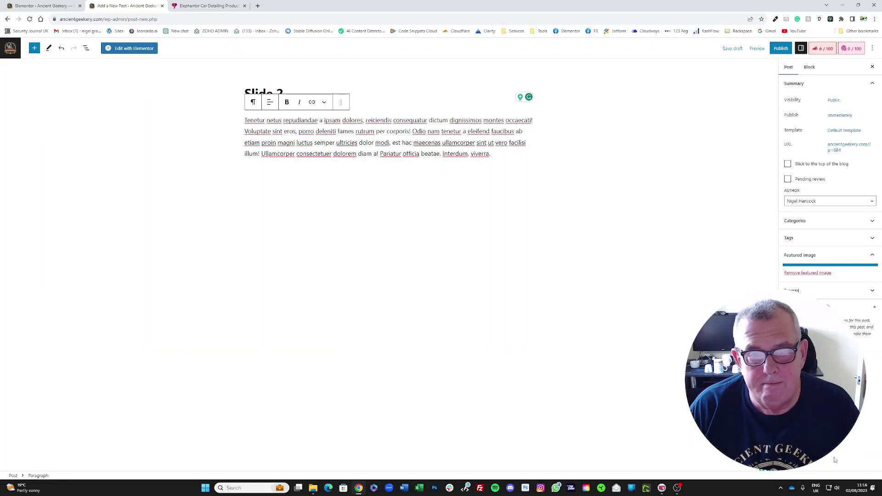
pyautogui.click(777, 48)
pyautogui.click(812, 49)
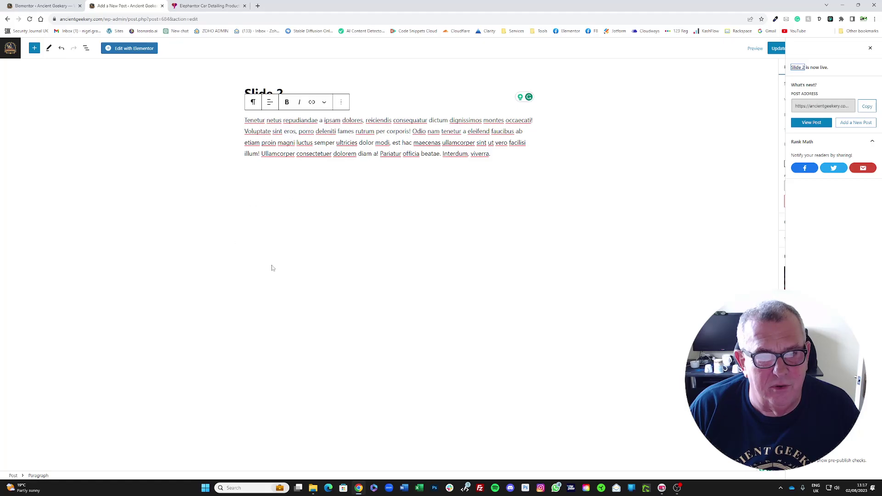
# Leave the post editor and create a new blank Loop Item template in the Theme Builder, dismissing the template library
pyautogui.click(11, 53)
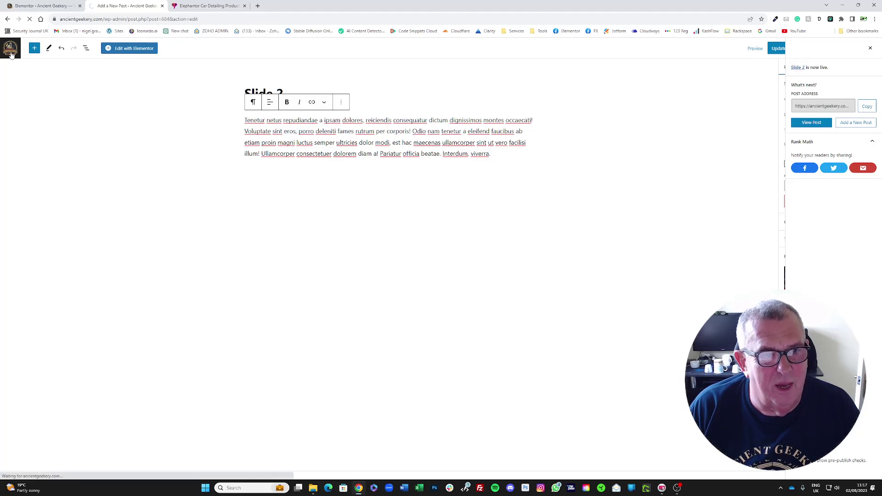
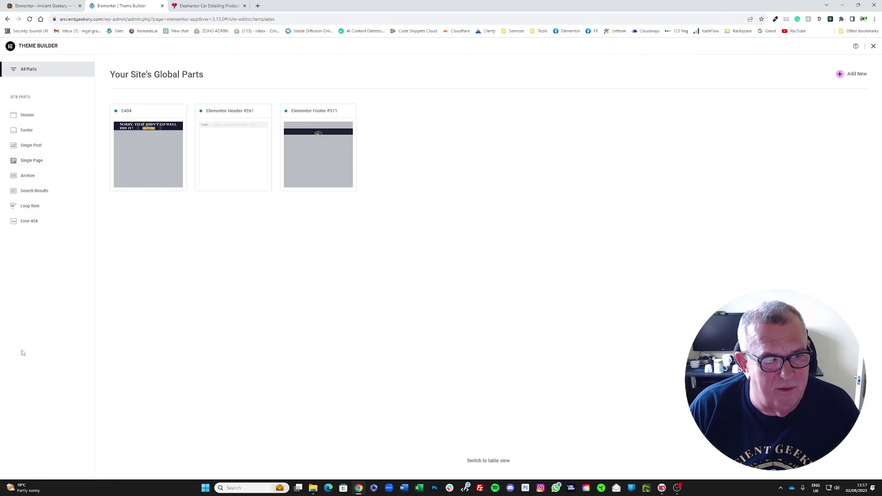
pyautogui.click(35, 210)
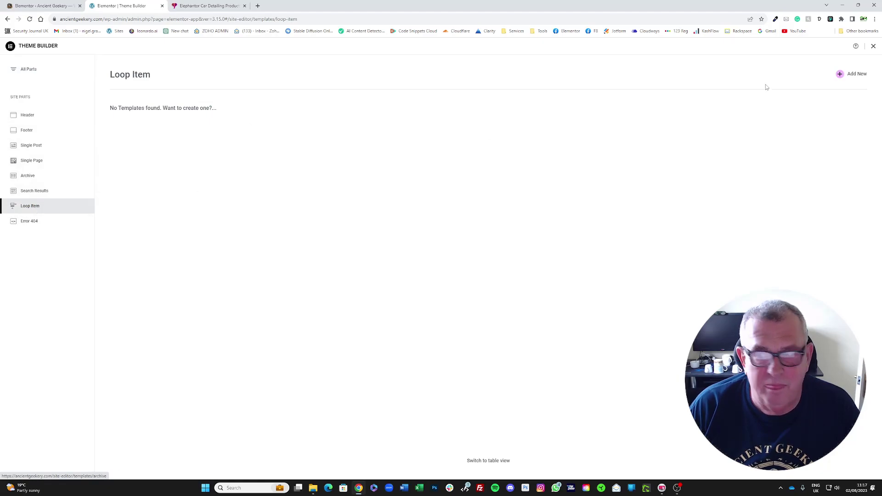
pyautogui.click(857, 74)
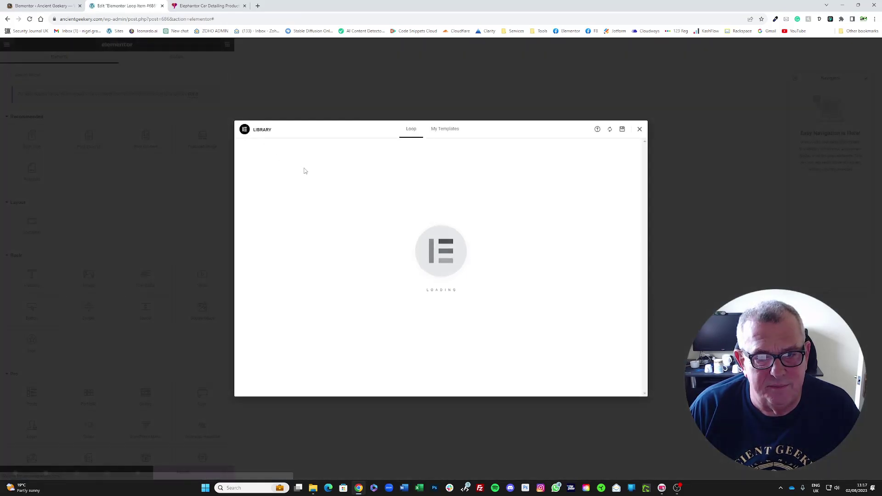
pyautogui.click(639, 130)
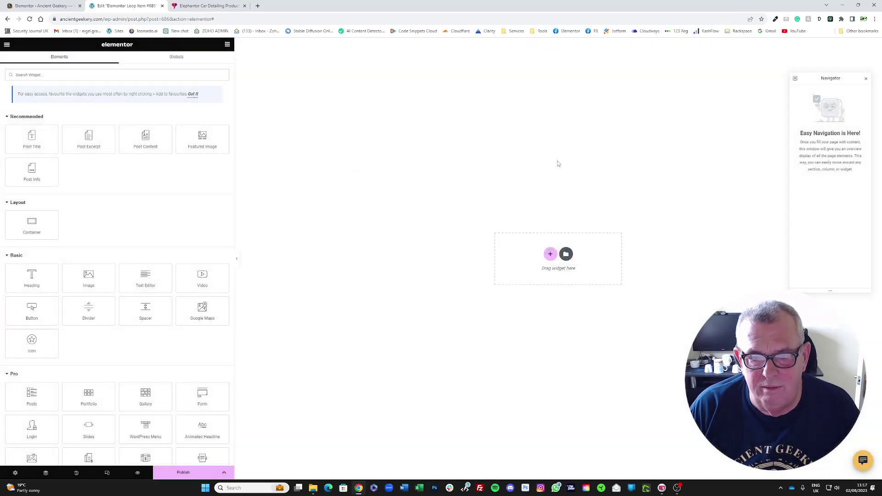
# Rename the loop item template as "Pseudo Slides Template" in its settings
pyautogui.click(16, 473)
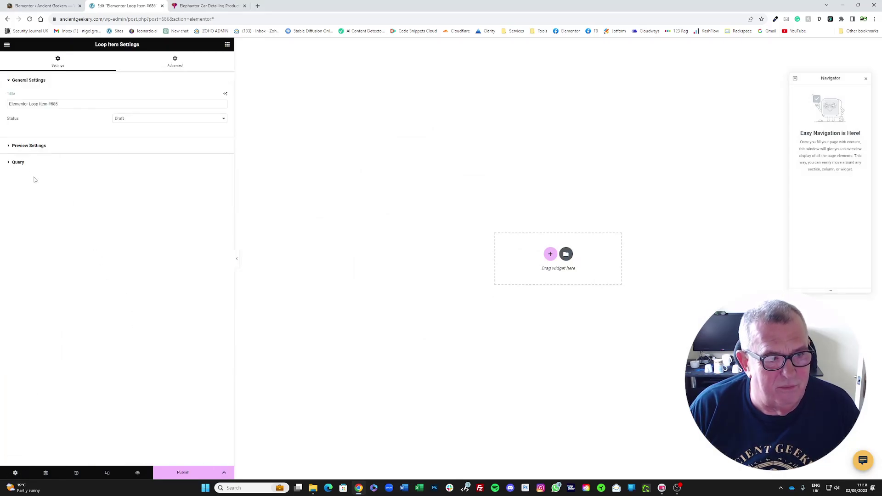
pyautogui.doubleClick(17, 105)
pyautogui.click(16, 104)
pyautogui.moveTo(76, 104); pyautogui.dragTo(2, 105)
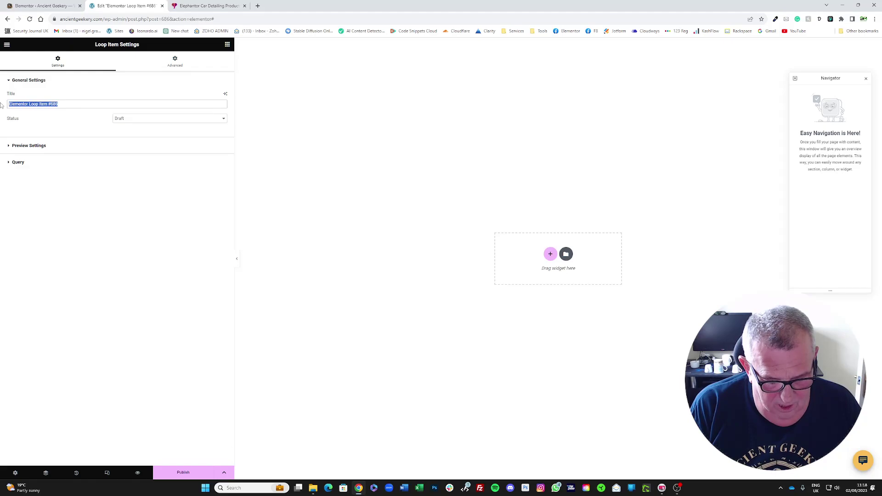
pyautogui.write('Pseudo Slides Template')
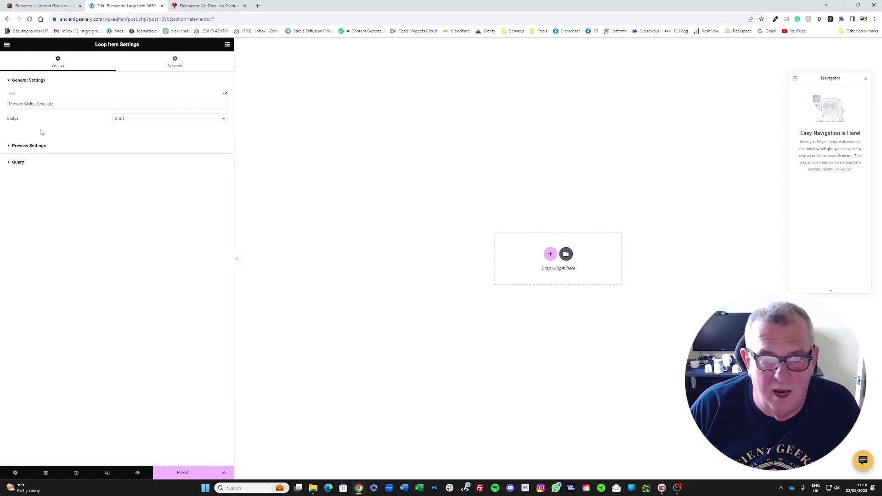
# Apply Posts as the query source type of the loop item template
pyautogui.click(32, 162)
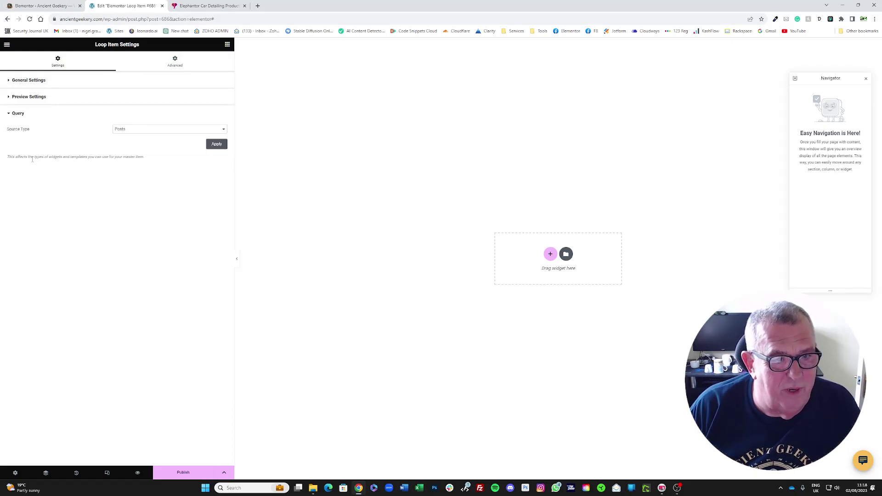
pyautogui.click(123, 131)
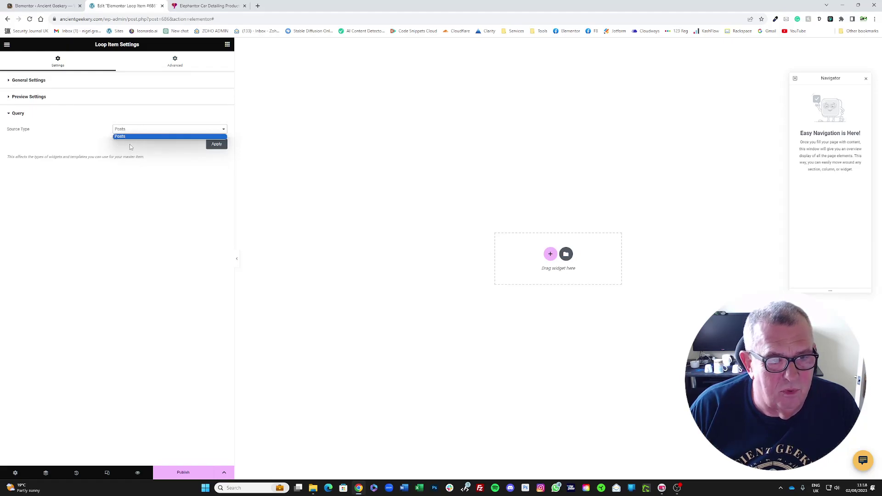
pyautogui.click(119, 130)
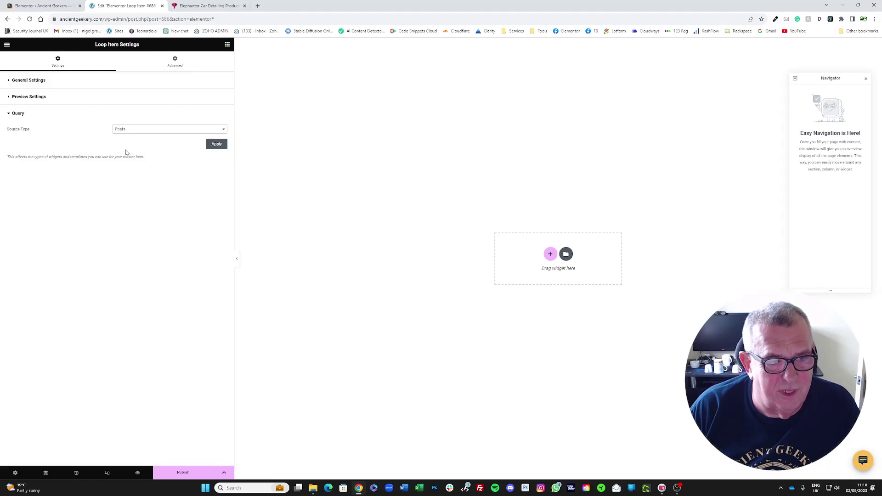
pyautogui.click(218, 145)
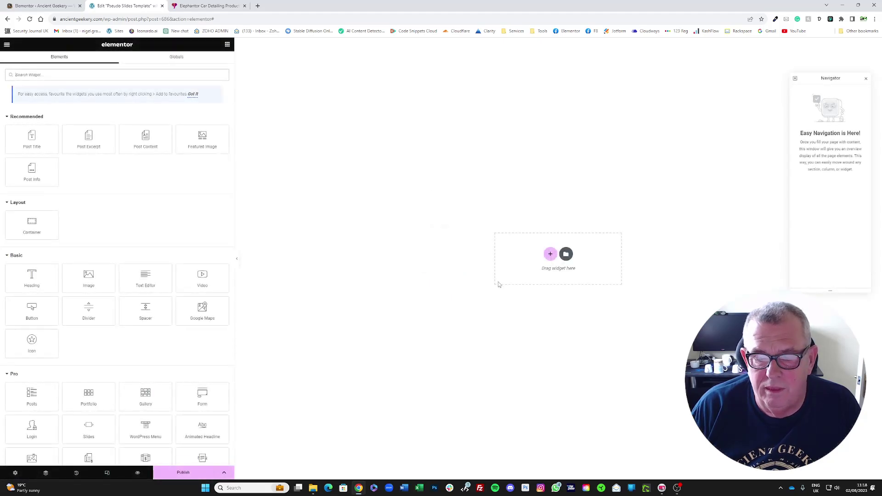
# Add a single-column Flexbox container to the template and set its padding to 0 on all sides
pyautogui.click(550, 254)
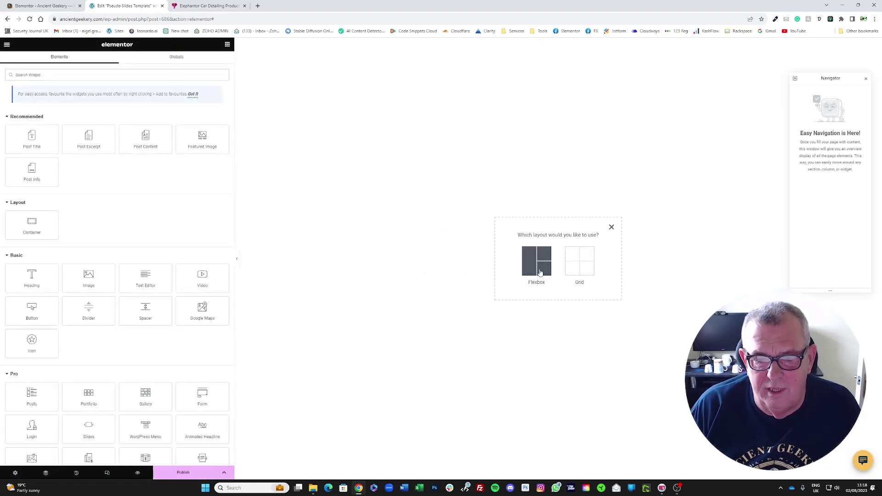
pyautogui.click(534, 271)
pyautogui.click(523, 234)
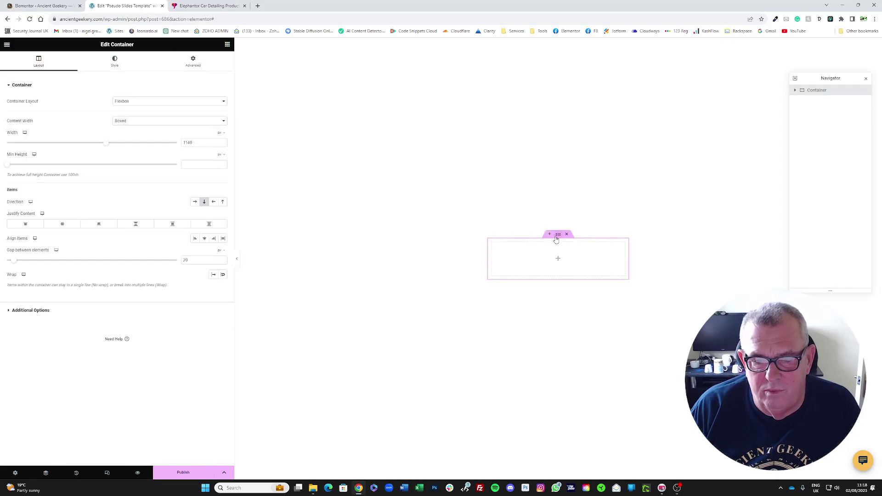
pyautogui.click(202, 62)
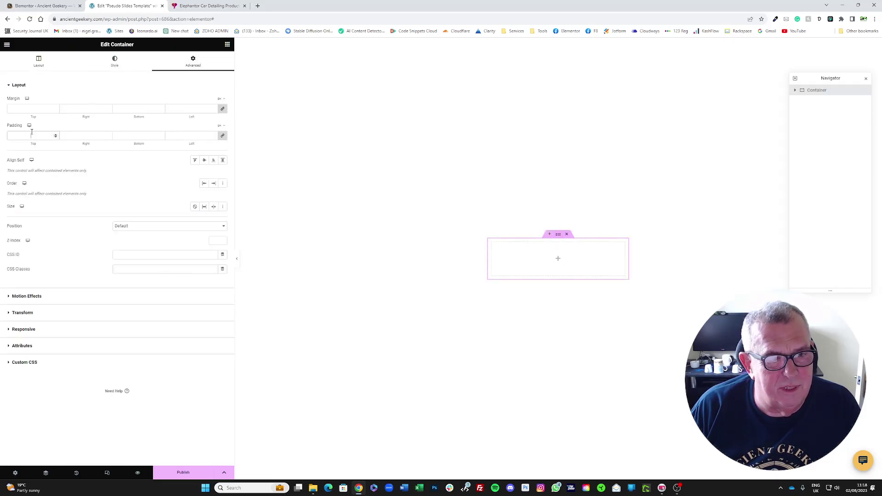
pyautogui.click(32, 137)
pyautogui.write('0')
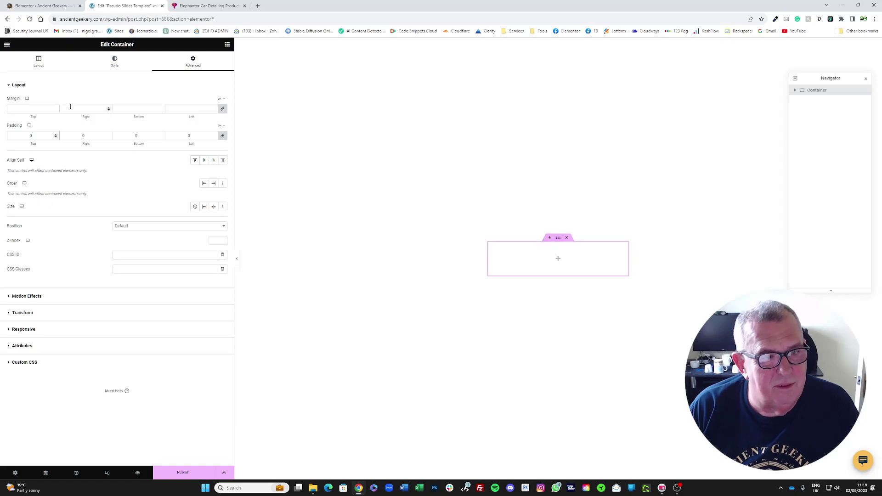
# Set the container's content width to Full Width and its minimum height to 500 px
pyautogui.click(40, 64)
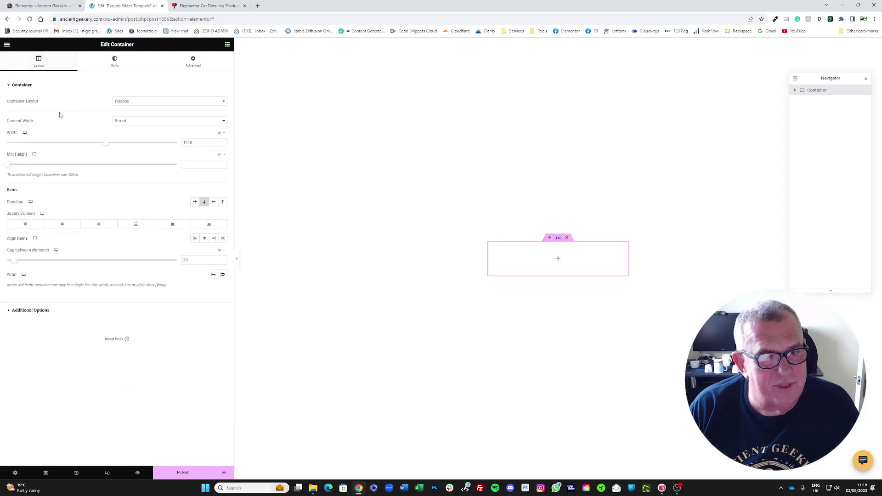
pyautogui.click(134, 103)
pyautogui.click(110, 105)
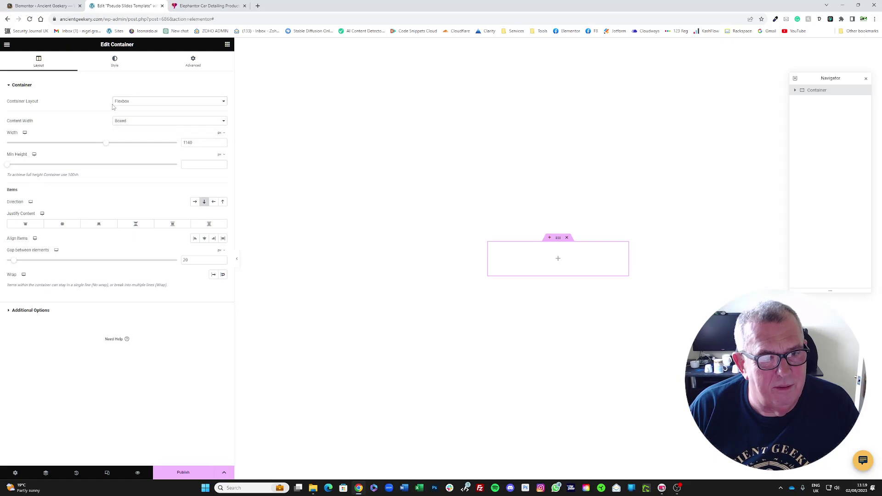
pyautogui.click(125, 122)
pyautogui.click(123, 134)
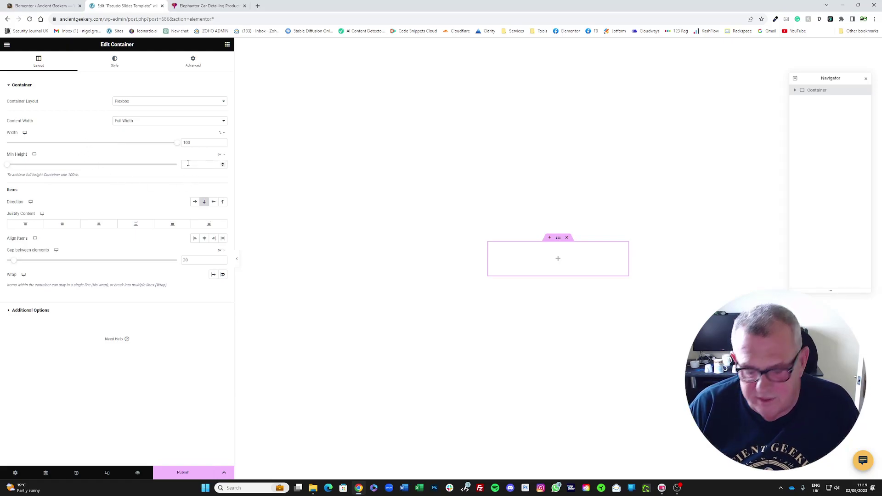
pyautogui.write('500')
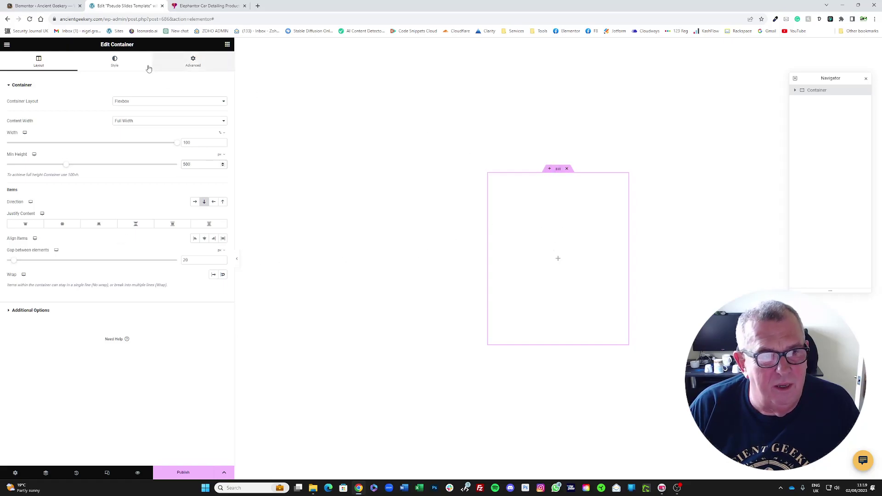
# Give the container a classic background that pulls in the post's Featured Image dynamically
pyautogui.click(115, 61)
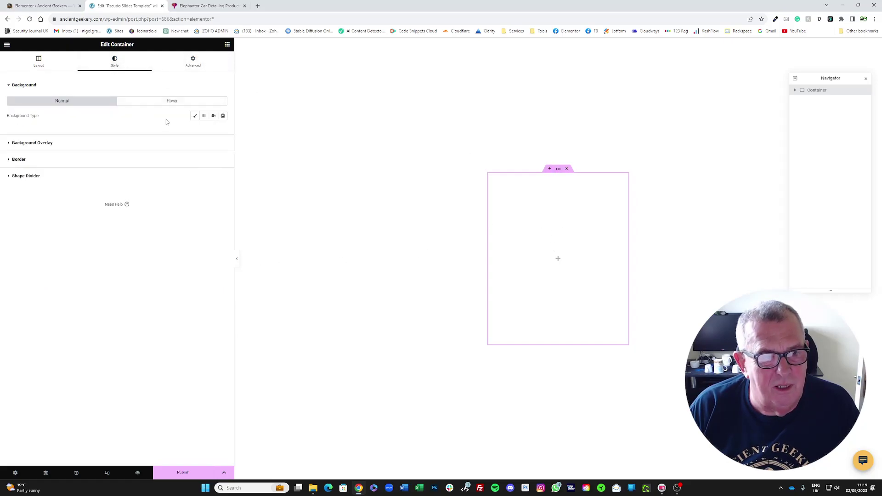
pyautogui.click(194, 118)
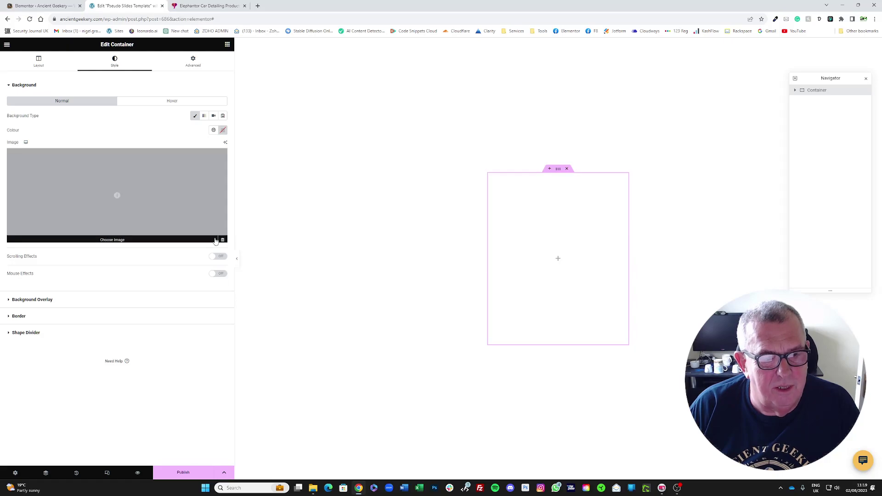
pyautogui.click(220, 241)
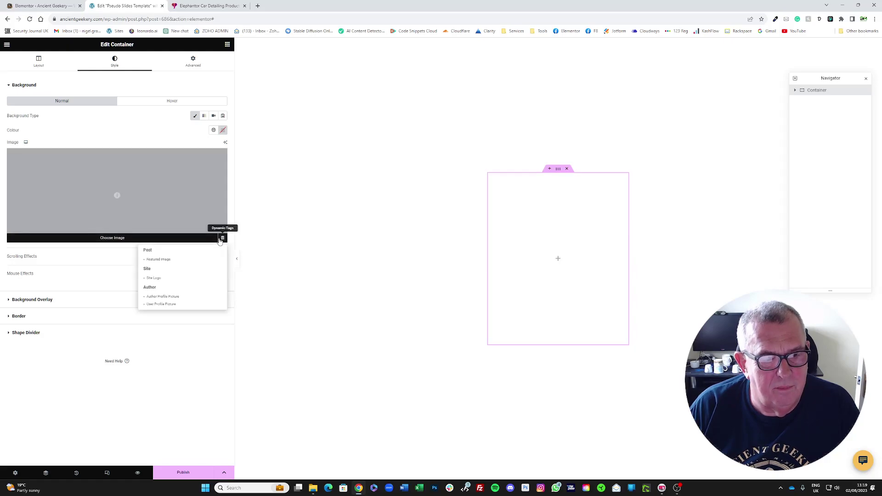
pyautogui.click(155, 262)
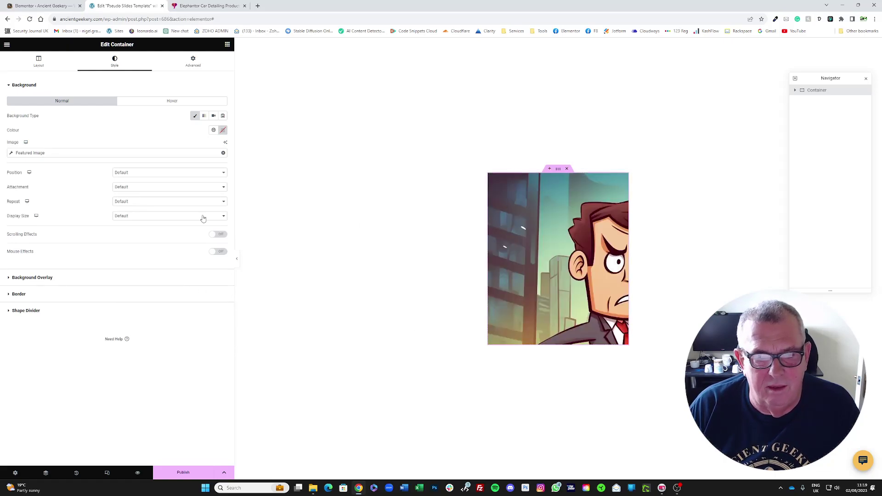
# Set the container's background image to position Centre Centre, No-repeat and display size Cover, and return to its layout settings
pyautogui.click(116, 176)
pyautogui.click(119, 188)
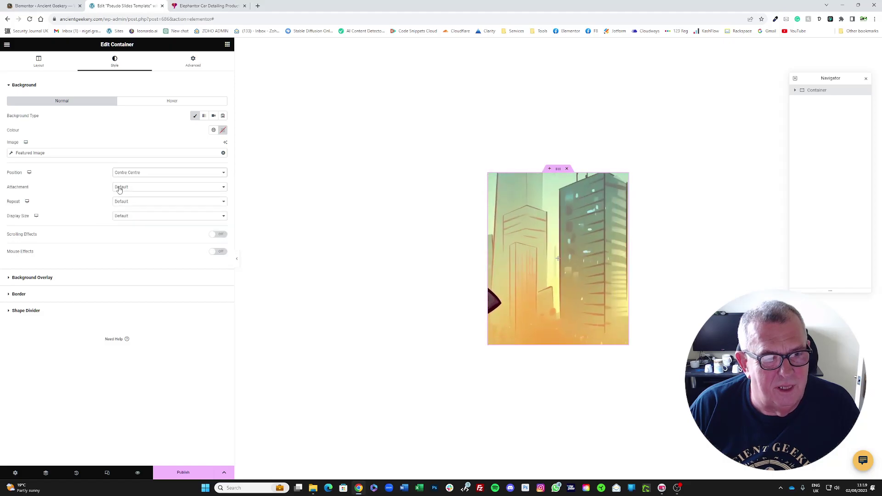
pyautogui.click(122, 202)
pyautogui.click(122, 217)
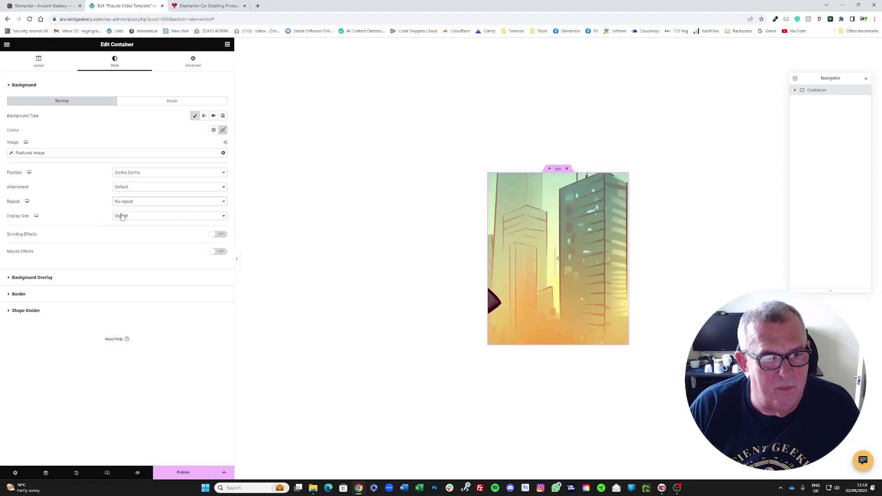
pyautogui.click(122, 216)
pyautogui.click(118, 234)
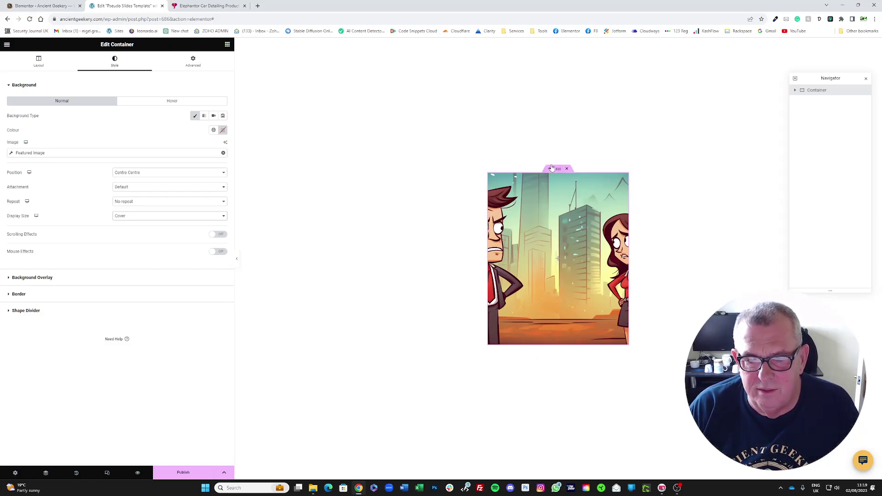
pyautogui.click(40, 65)
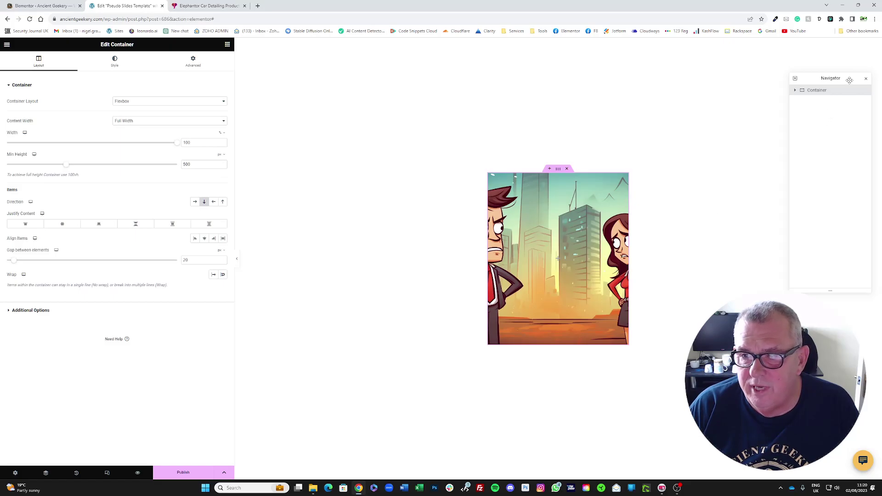
# Rename the template's main container to "Top level container" in the Navigator and expand its structure
pyautogui.moveTo(845, 79); pyautogui.dragTo(816, 85)
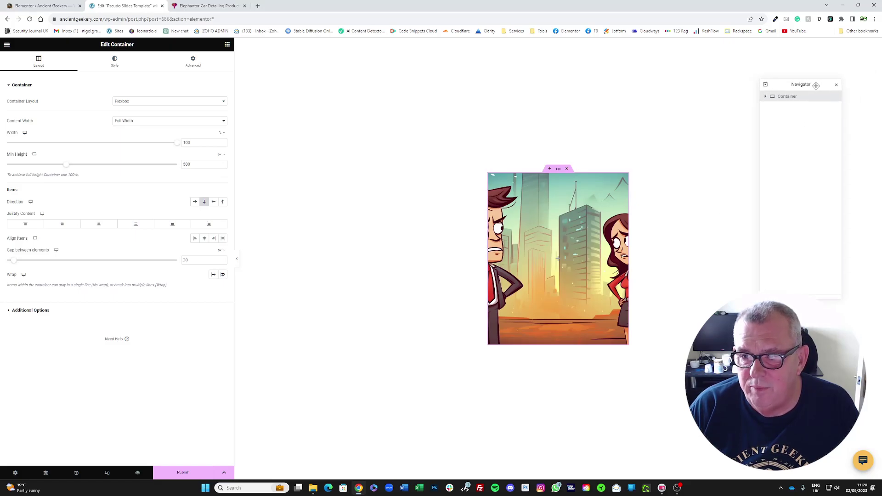
pyautogui.click(766, 98)
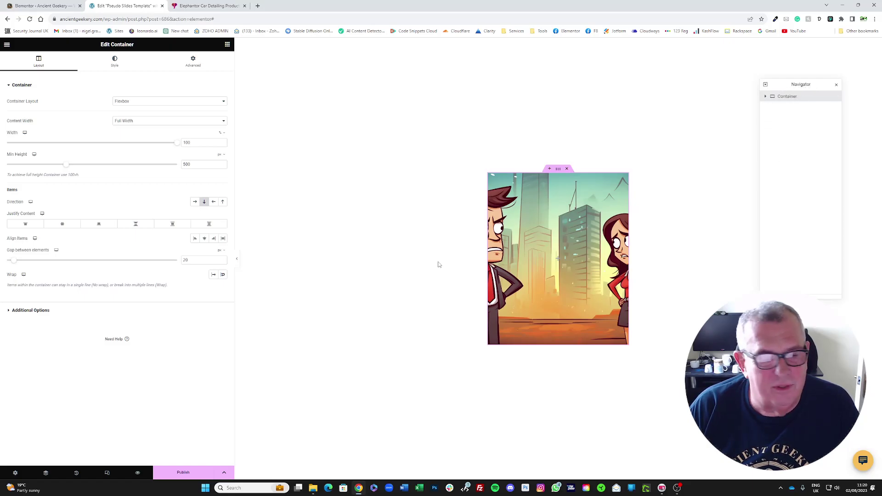
pyautogui.doubleClick(793, 97)
pyautogui.write('Top level c')
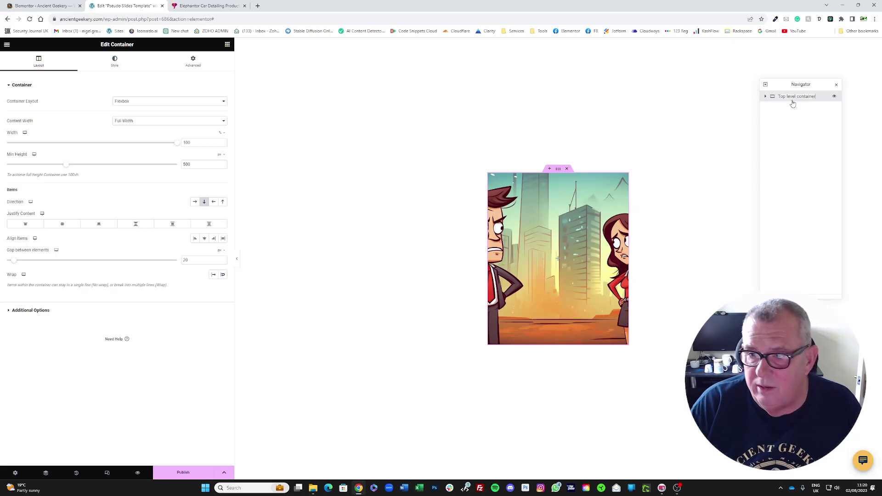
pyautogui.click(766, 97)
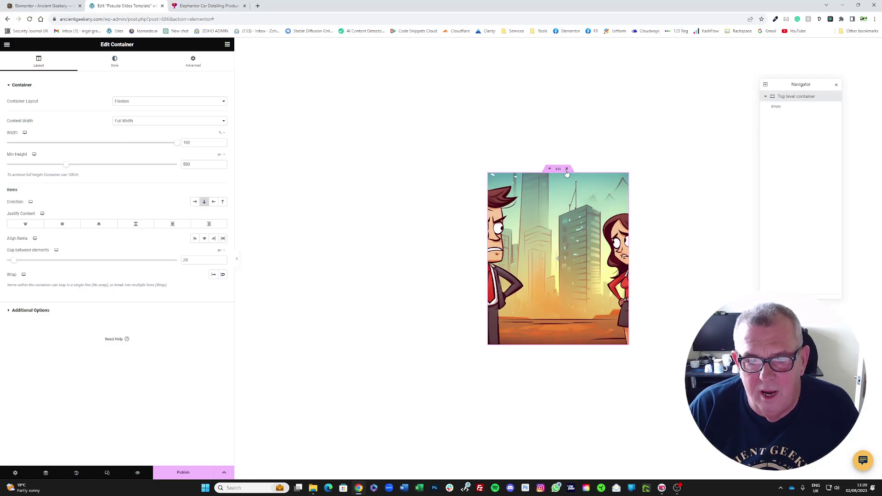
# Add a nested container inside the top level container and rename it to "Content"
pyautogui.click(227, 44)
pyautogui.moveTo(32, 225); pyautogui.dragTo(540, 261)
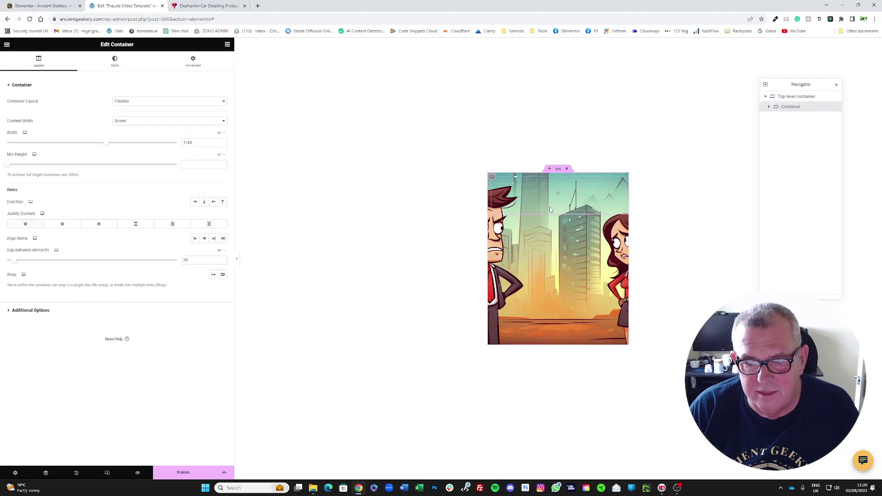
pyautogui.doubleClick(791, 107)
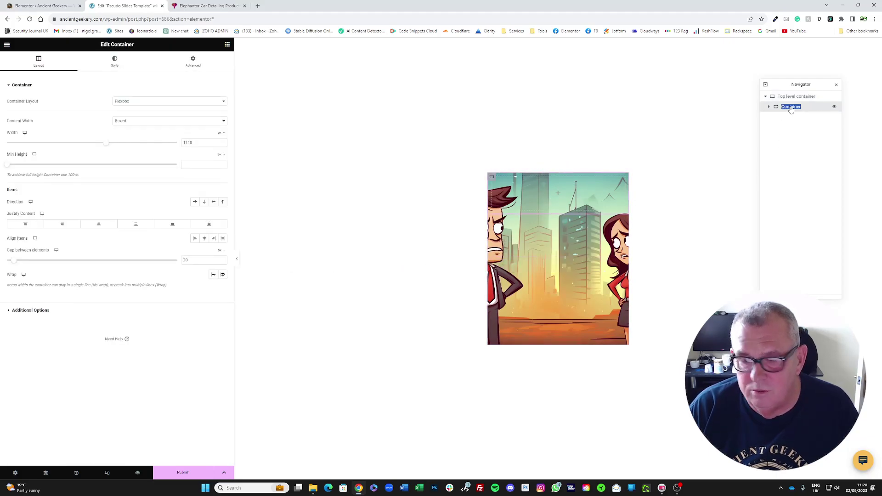
pyautogui.write('Conten')
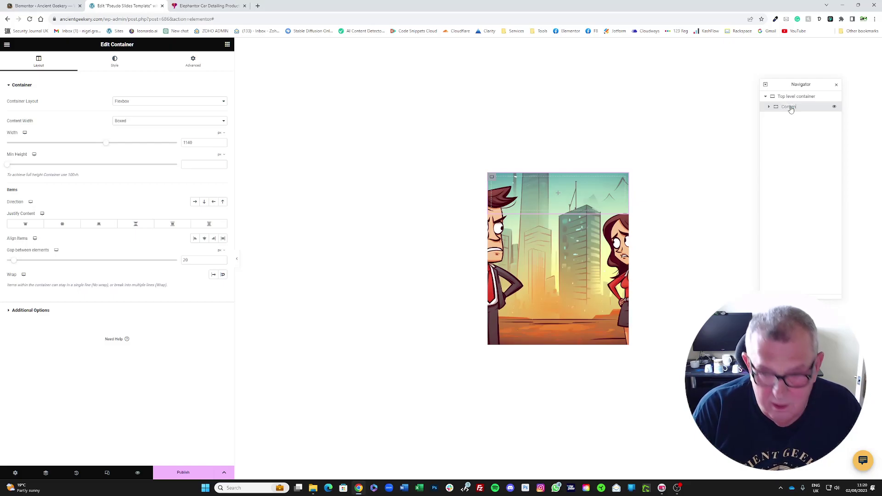
pyautogui.write('t')
pyautogui.press('Return')
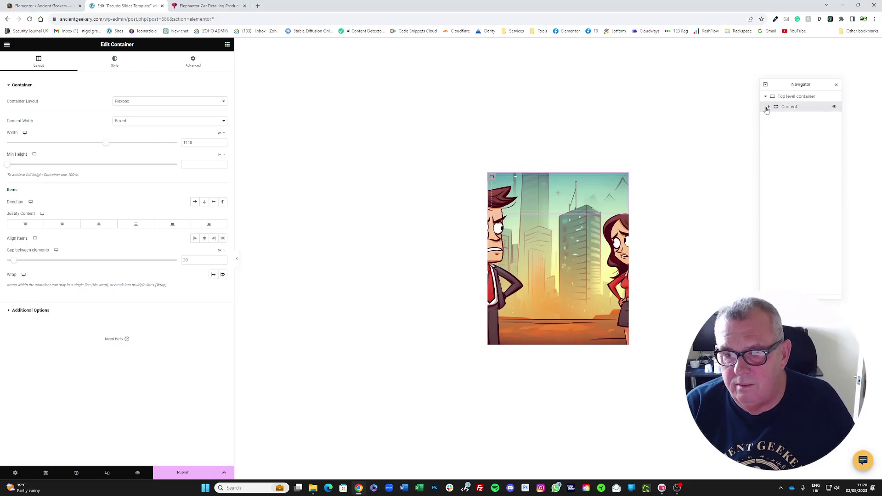
# Justify the top level container's content to the end, align its items to the centre, and open its advanced settings
pyautogui.click(559, 169)
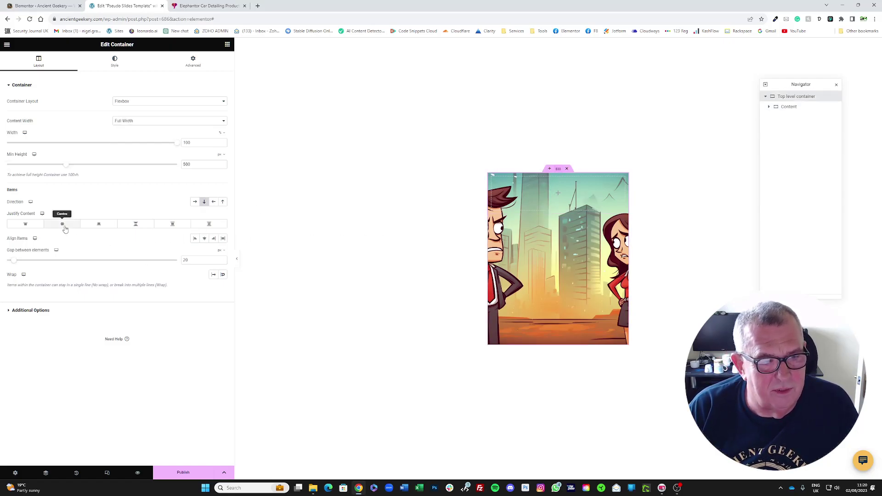
pyautogui.click(104, 228)
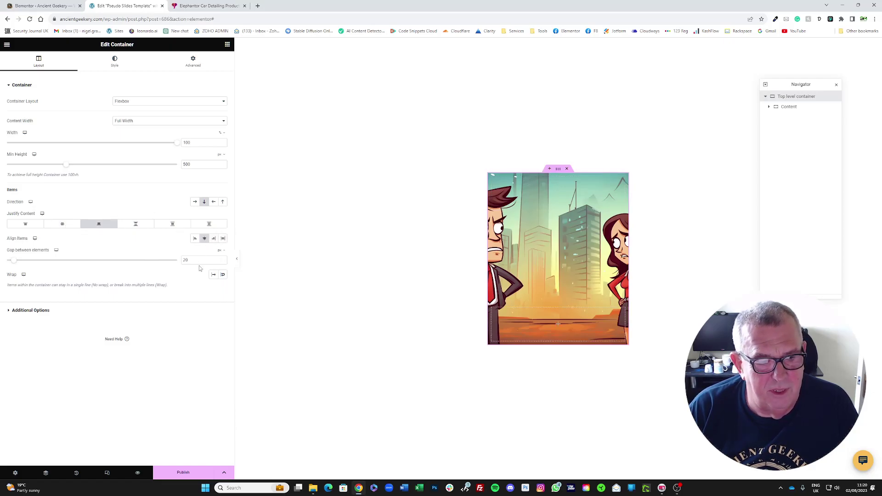
pyautogui.click(191, 67)
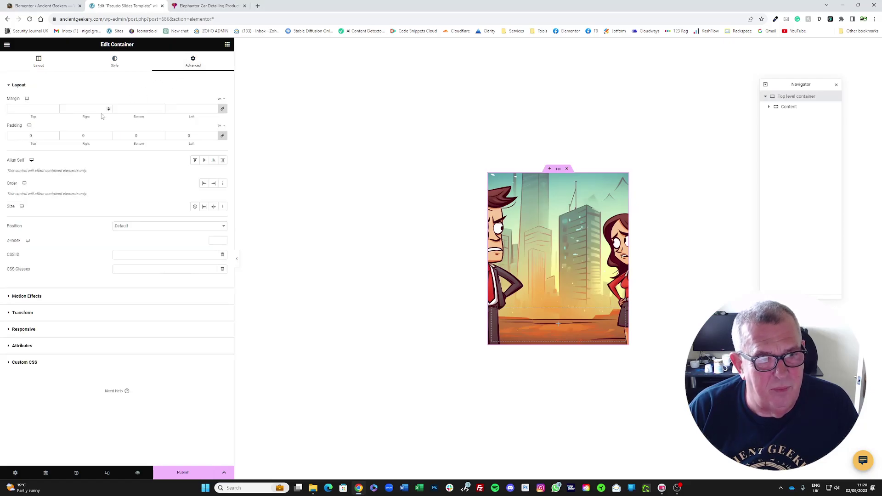
# Set the Content container's padding to 0 on all sides
pyautogui.click(789, 108)
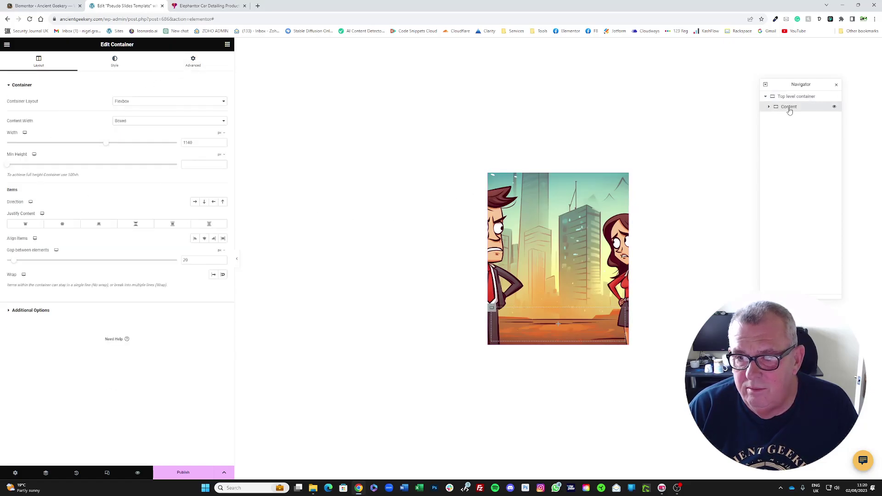
pyautogui.click(196, 70)
pyautogui.write('0')
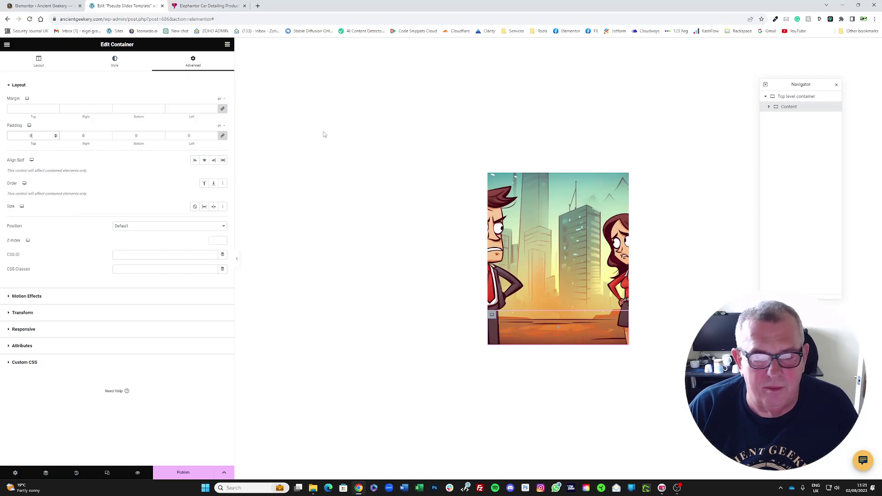
pyautogui.click(227, 44)
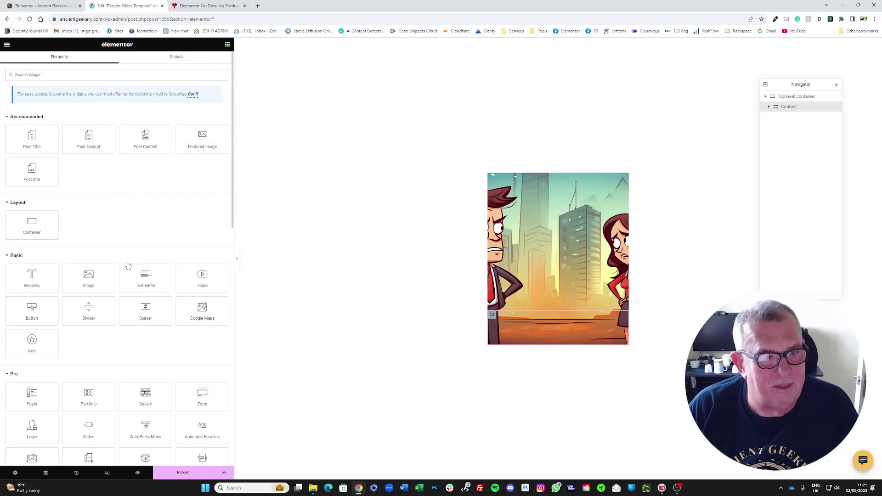
pyautogui.click(39, 146)
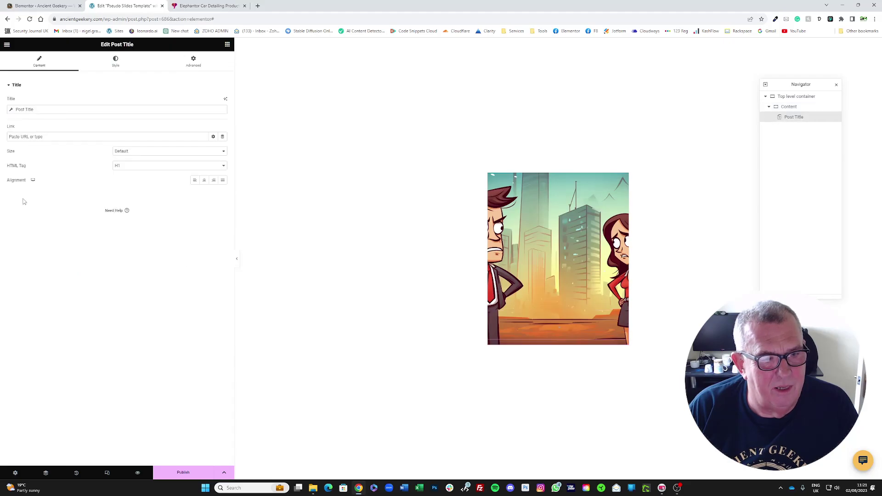
pyautogui.click(227, 45)
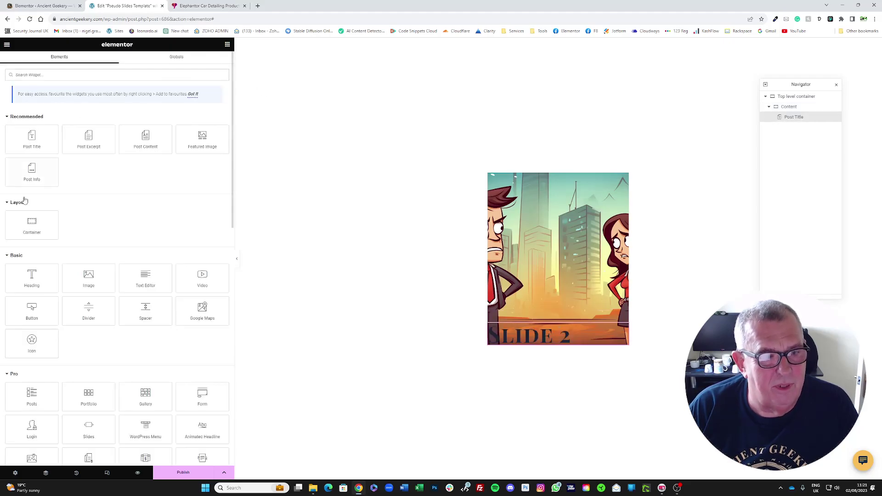
pyautogui.moveTo(32, 280); pyautogui.dragTo(482, 346)
pyautogui.click(516, 336)
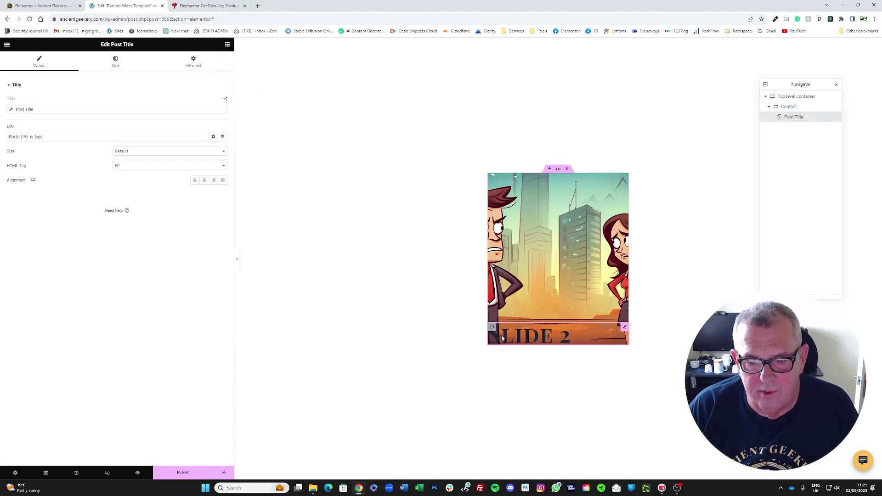
pyautogui.rightClick(516, 336)
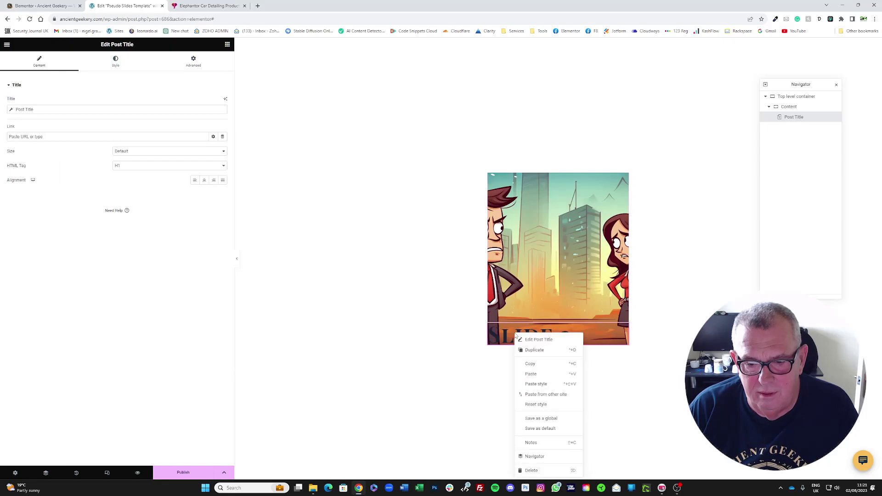
pyautogui.click(546, 472)
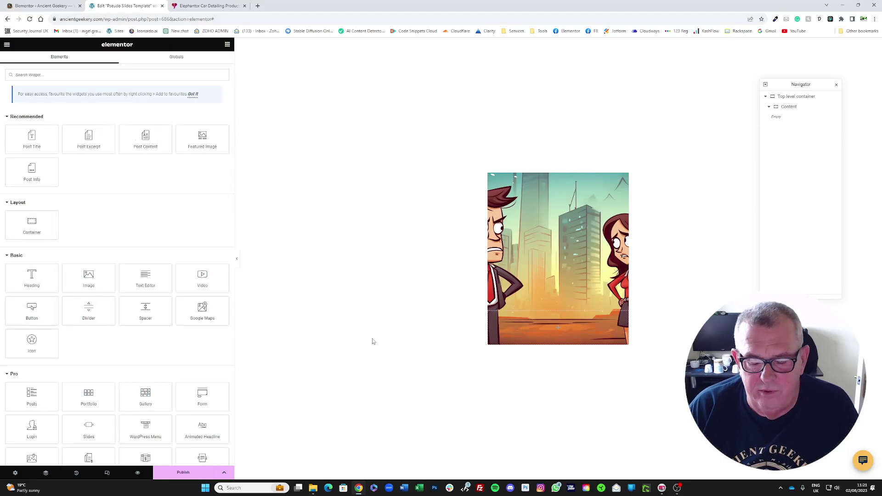
# Add a Heading widget, place it inside the Content container and align its text to the centre
pyautogui.click(27, 281)
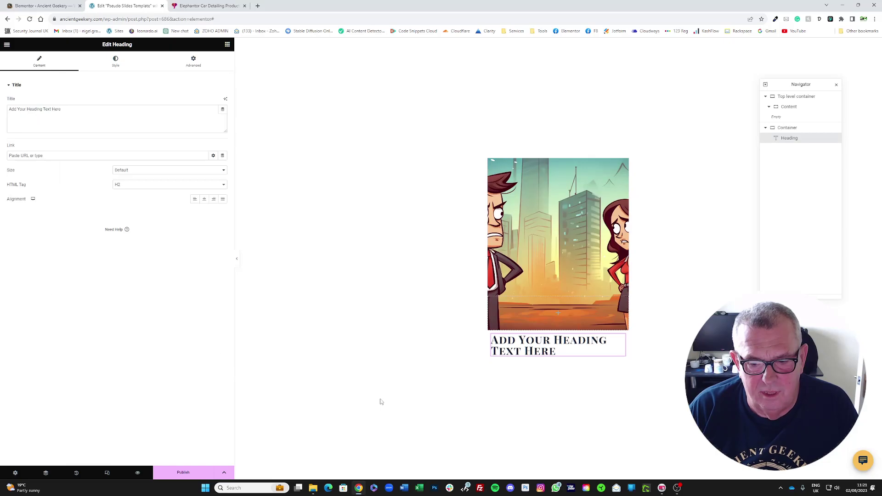
pyautogui.moveTo(614, 340); pyautogui.dragTo(574, 316)
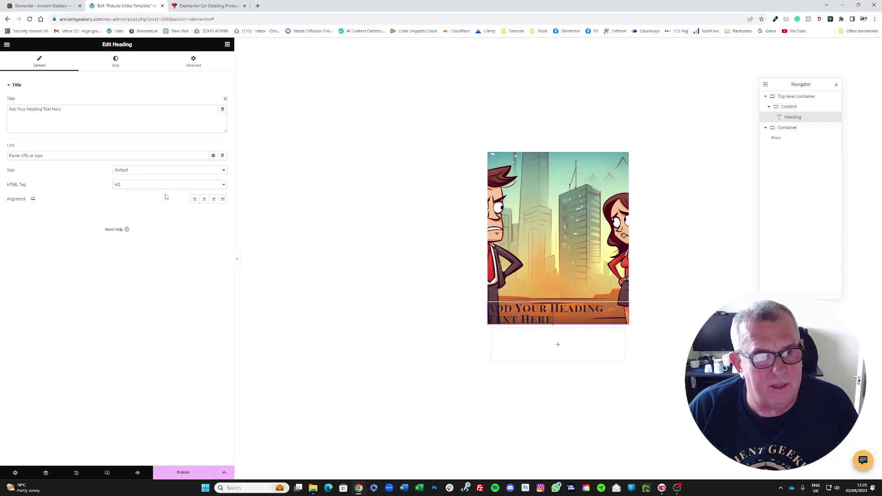
pyautogui.click(204, 205)
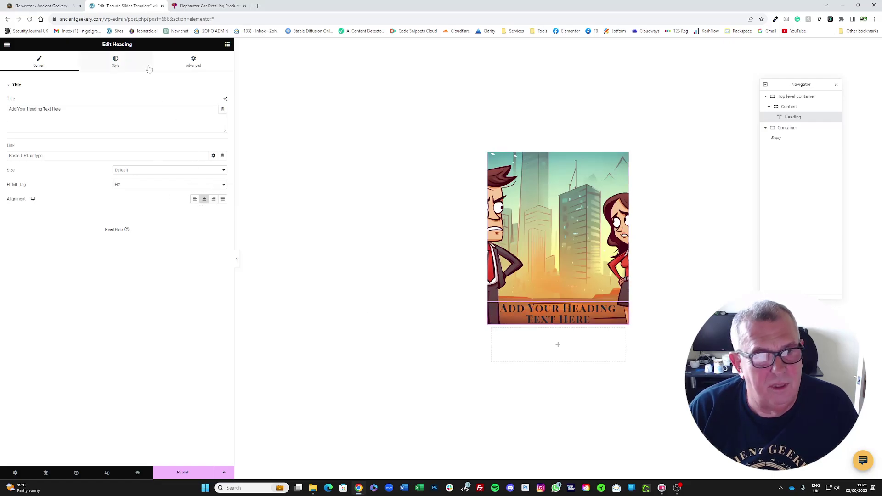
# Set the heading's text colour to the global Ice White and link its title dynamically to the Post Title
pyautogui.click(118, 64)
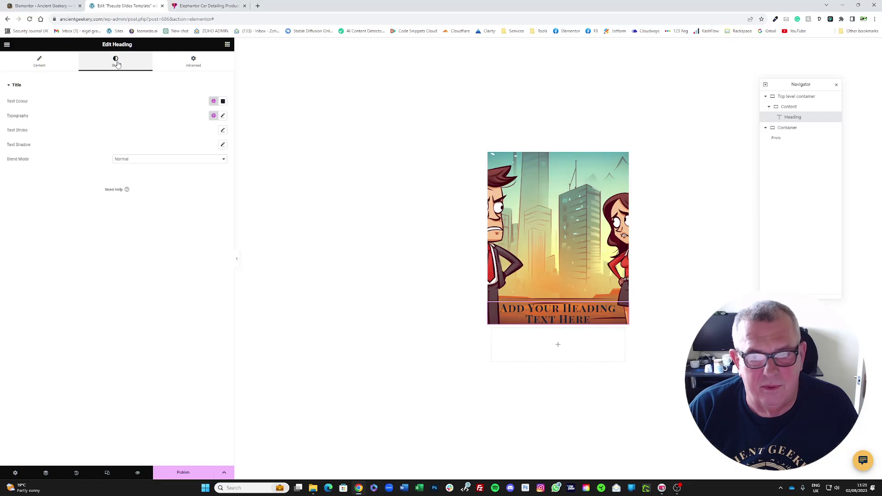
pyautogui.click(214, 102)
pyautogui.click(148, 193)
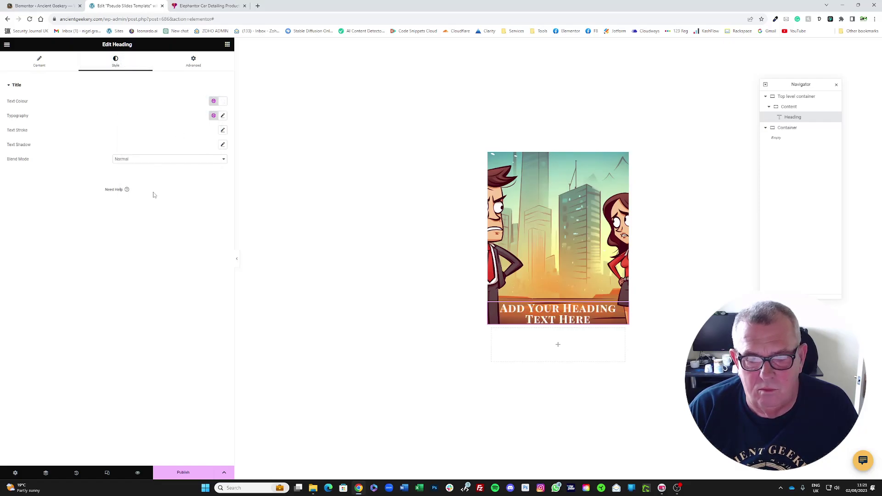
pyautogui.click(40, 62)
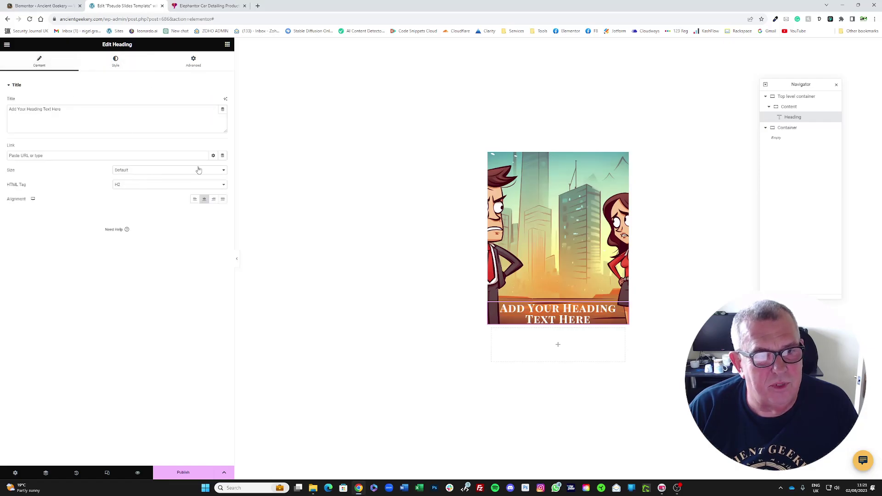
pyautogui.click(223, 111)
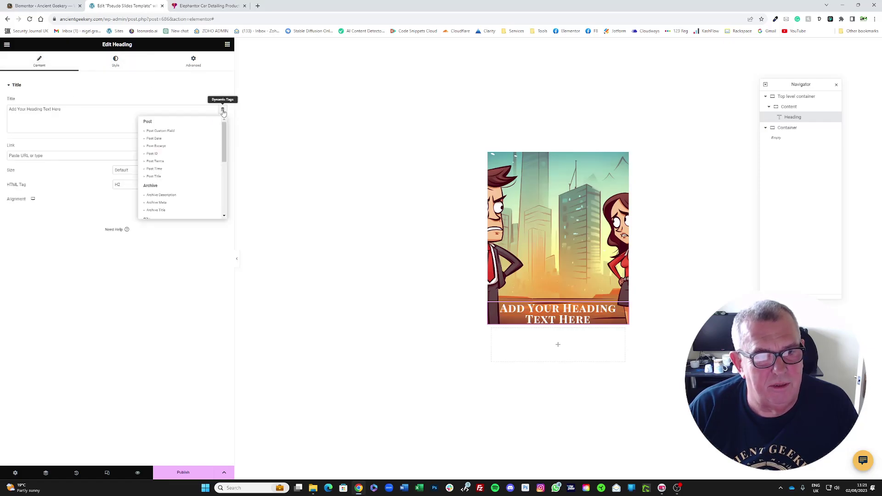
pyautogui.click(154, 176)
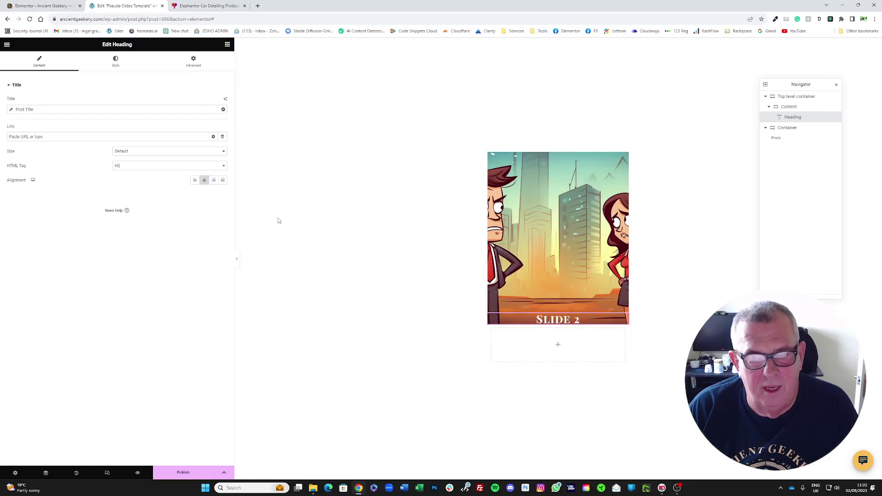
# Add a Text Editor widget below the heading in the Content container, and delete the empty container under the slide
pyautogui.click(227, 45)
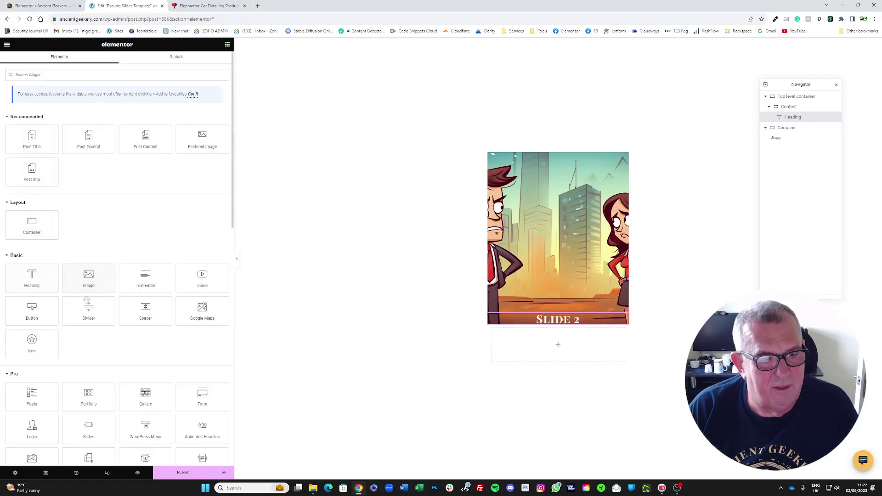
pyautogui.moveTo(145, 278); pyautogui.dragTo(560, 324)
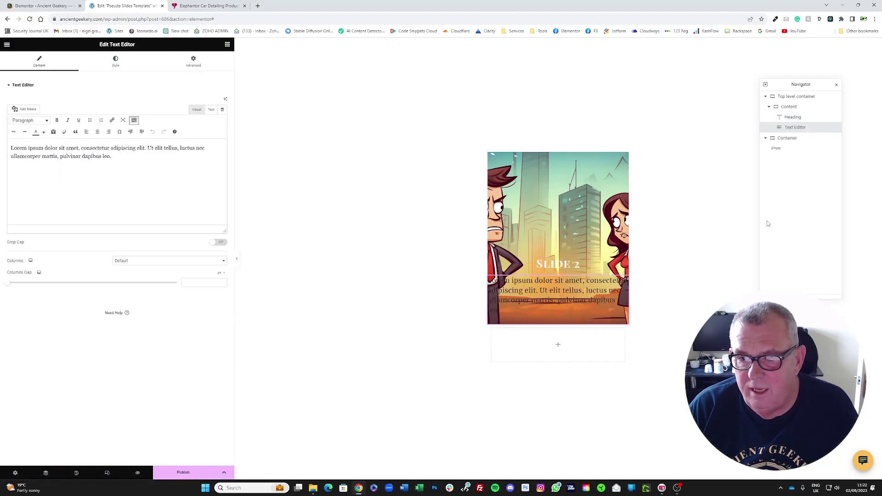
pyautogui.click(787, 140)
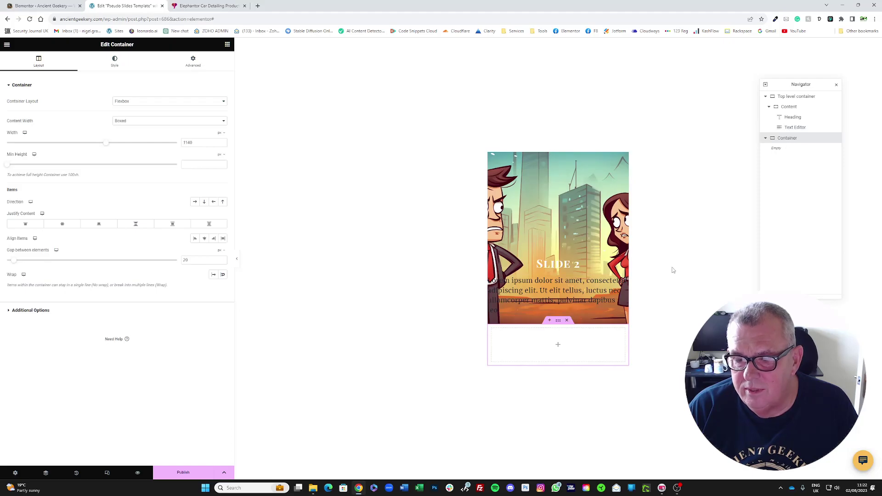
pyautogui.click(567, 321)
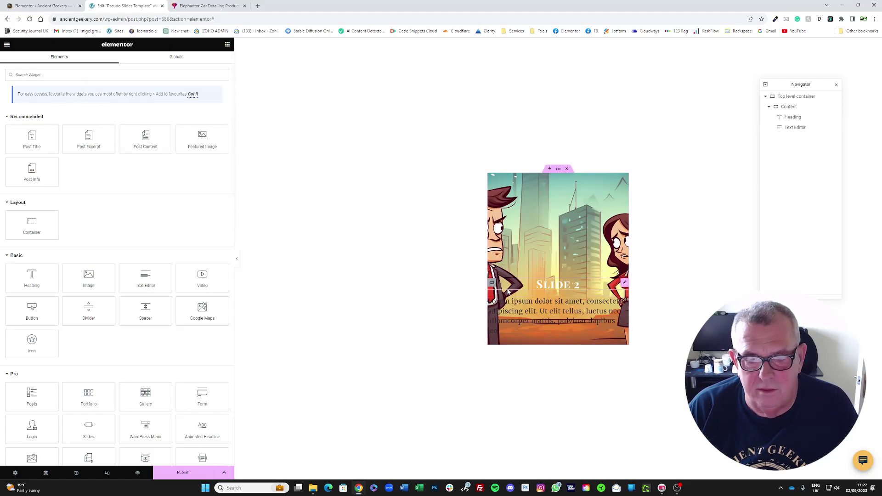
# Set the Text Editor's text colour to the global Ice White and align its text to the centre
pyautogui.click(508, 313)
pyautogui.click(125, 59)
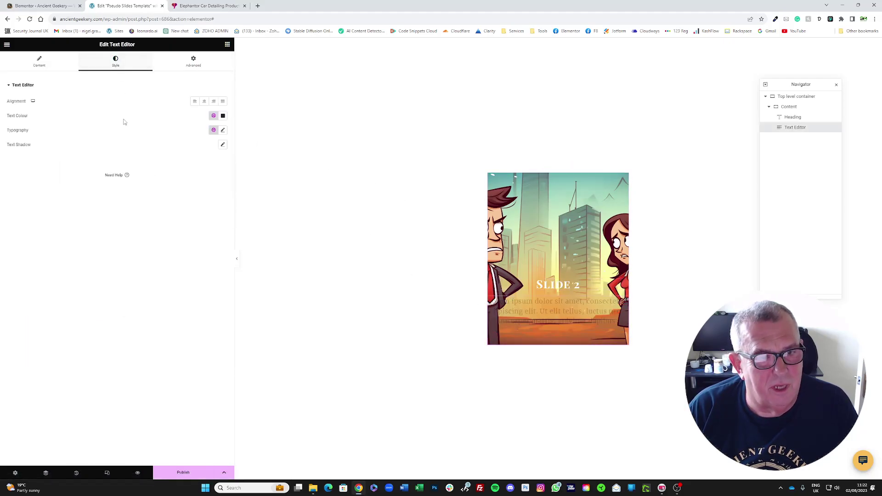
pyautogui.click(213, 117)
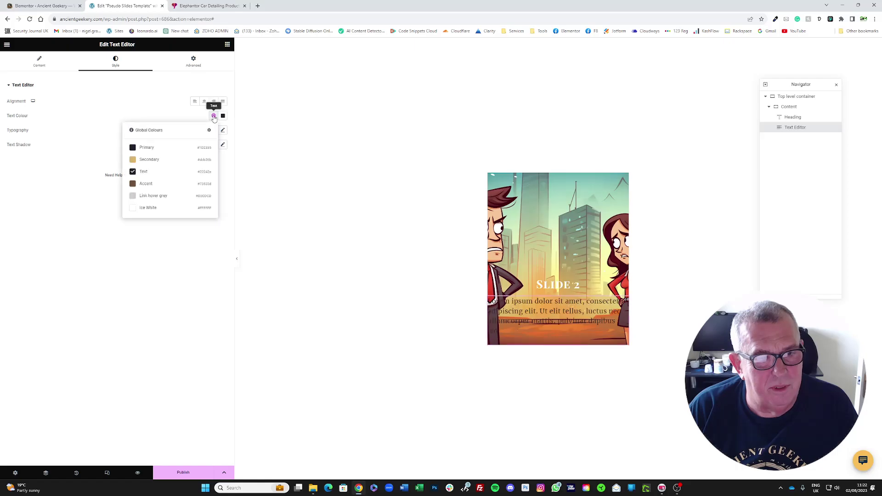
pyautogui.click(155, 209)
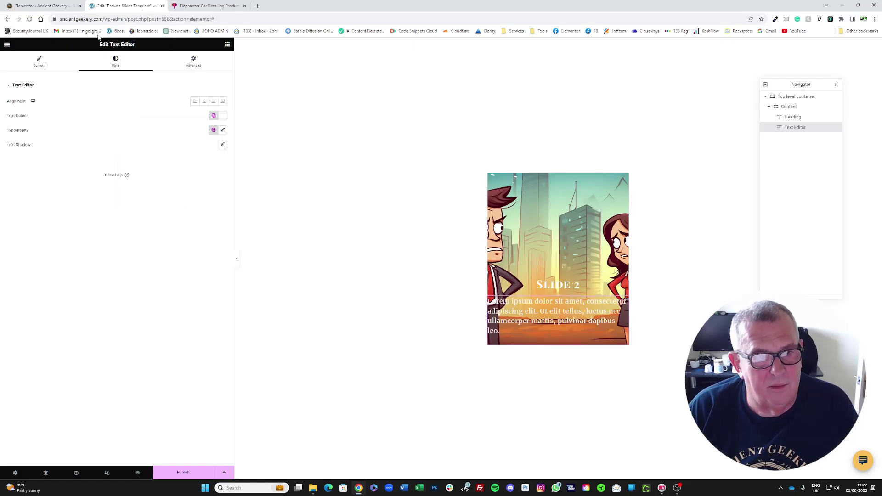
pyautogui.click(205, 101)
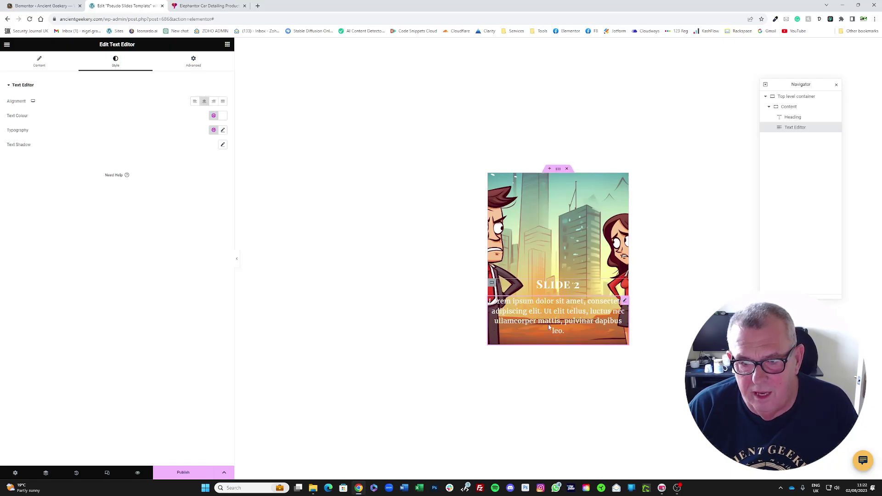
# Set the top level container's right and left padding to 12 px
pyautogui.click(559, 169)
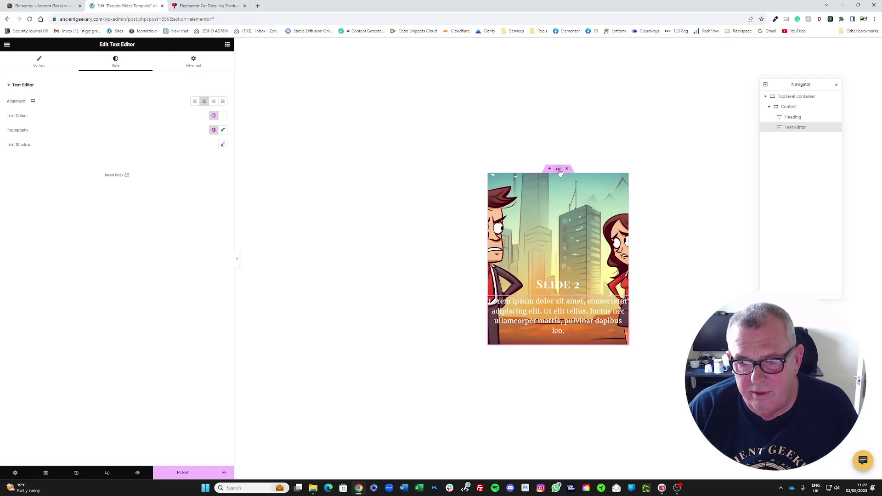
pyautogui.click(172, 69)
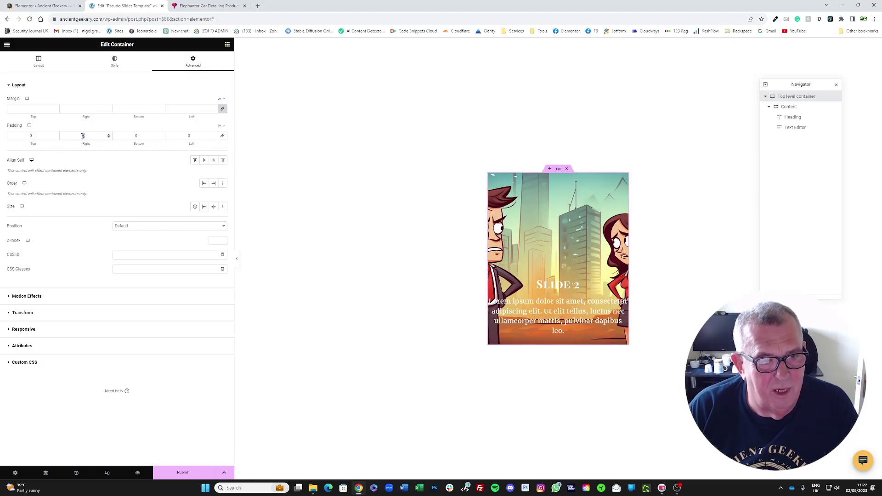
pyautogui.write('12')
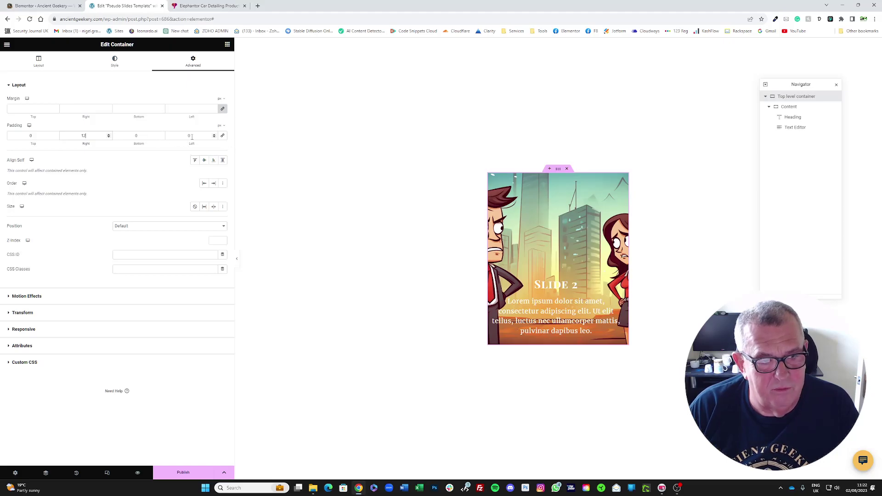
pyautogui.write('12')
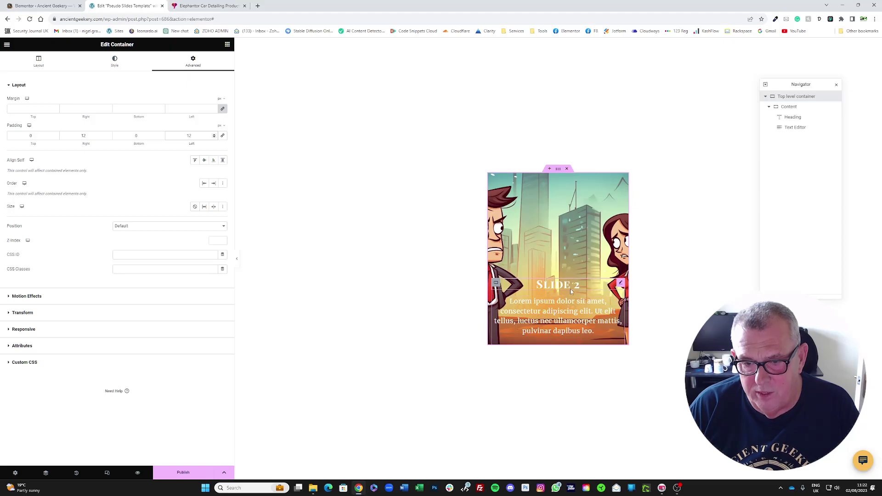
# Try a semi-transparent global Primary background colour on the Content container, and reset the colour
pyautogui.click(497, 284)
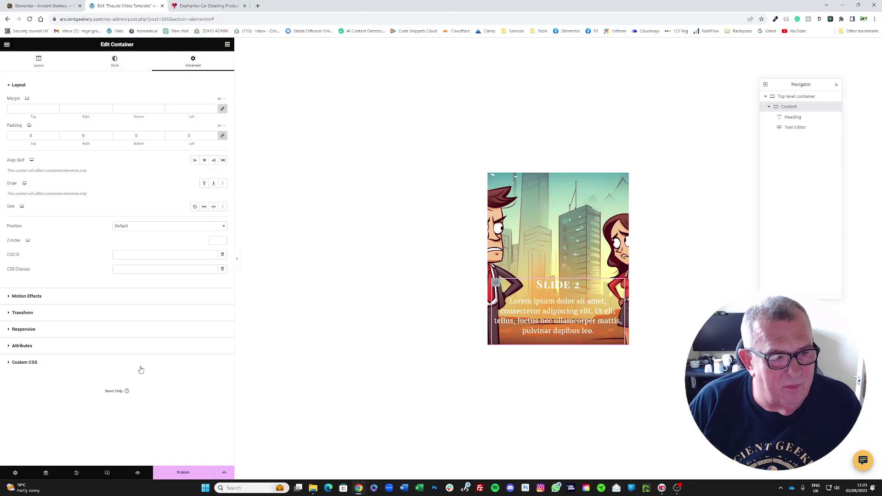
pyautogui.click(108, 63)
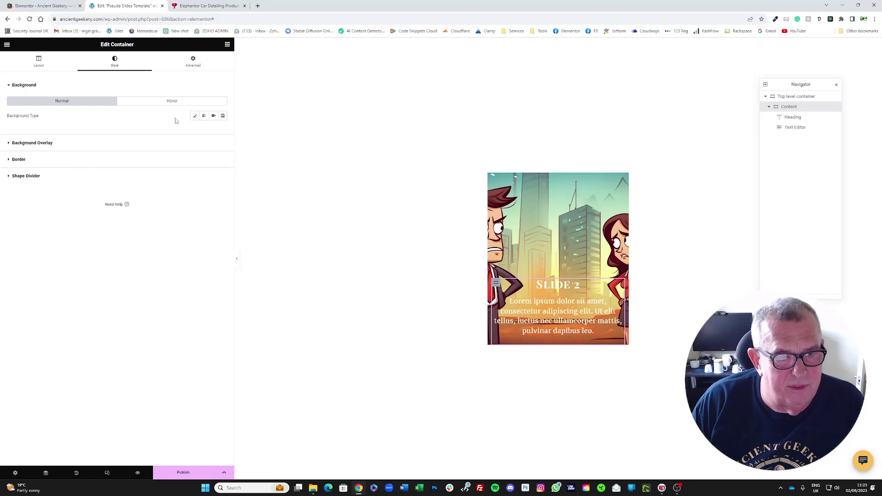
pyautogui.click(195, 117)
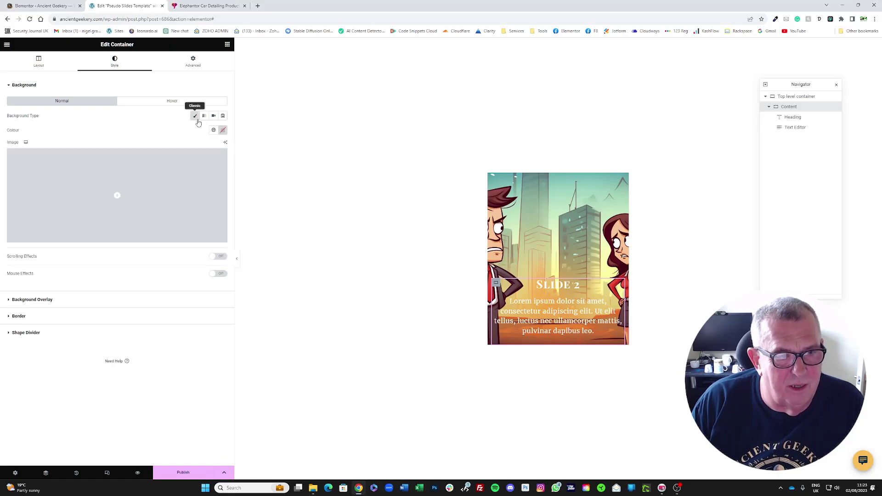
pyautogui.click(213, 130)
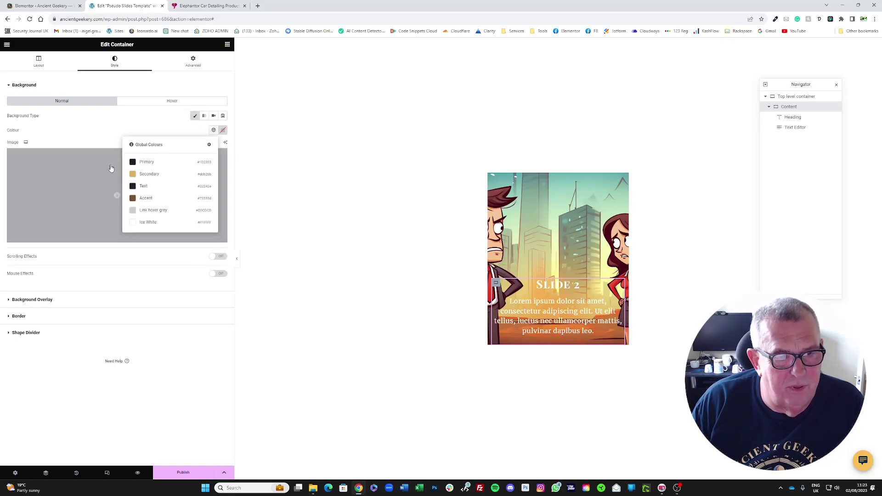
pyautogui.click(141, 165)
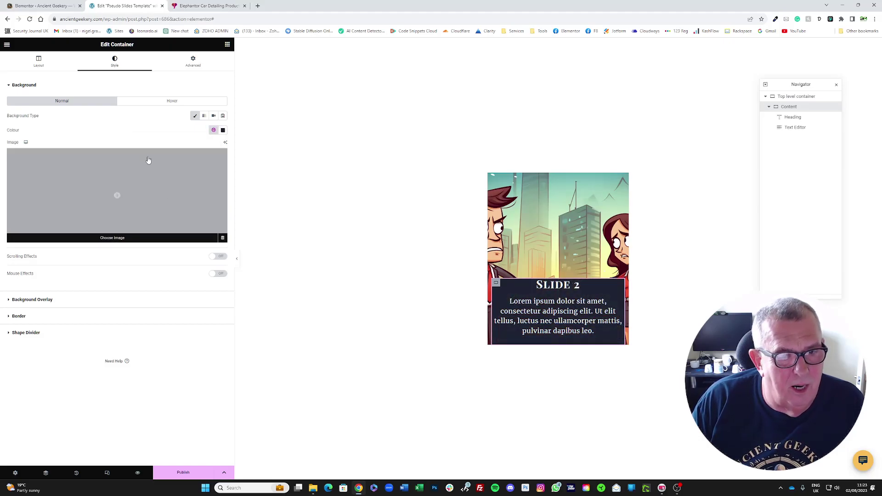
pyautogui.click(223, 130)
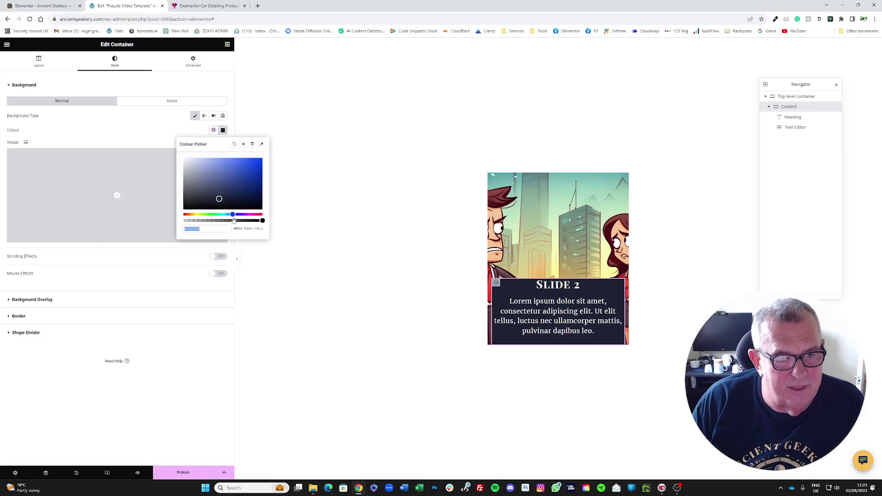
pyautogui.moveTo(262, 220); pyautogui.dragTo(230, 236)
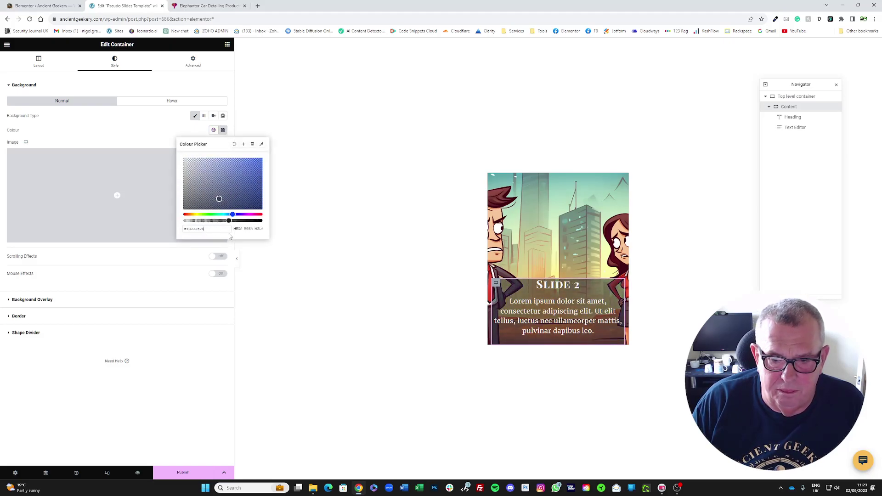
pyautogui.click(234, 144)
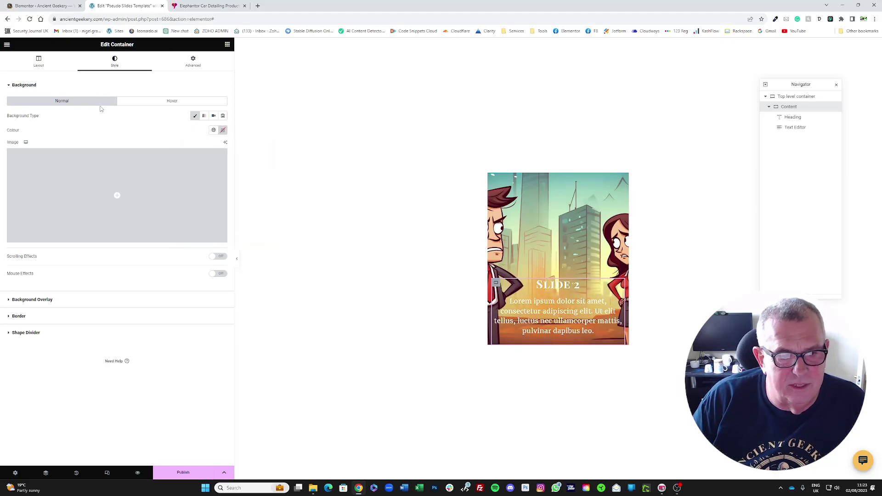
# Generate custom CSS for the Content container with the AI prompt "Create a black glass morphism background" and insert the code
pyautogui.click(192, 62)
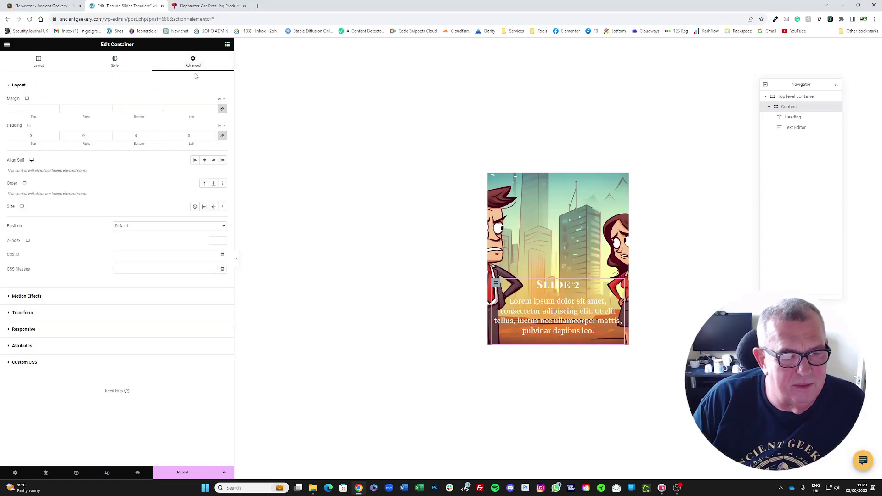
pyautogui.click(31, 363)
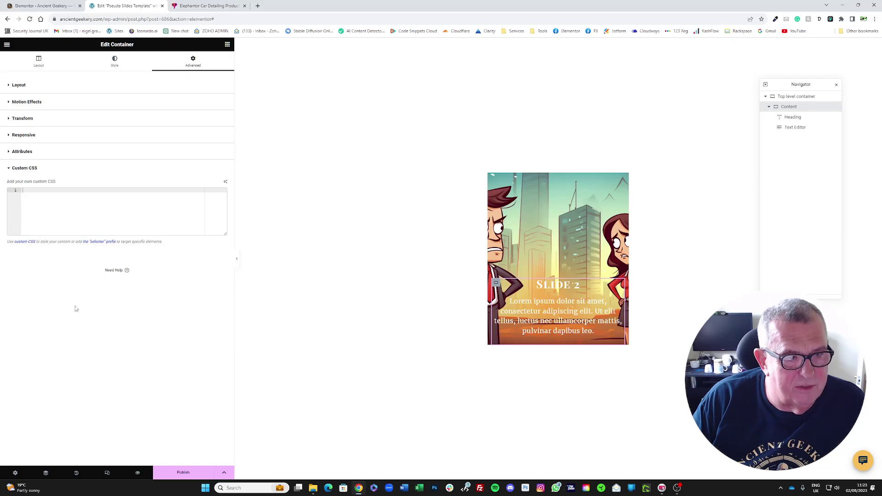
pyautogui.click(226, 182)
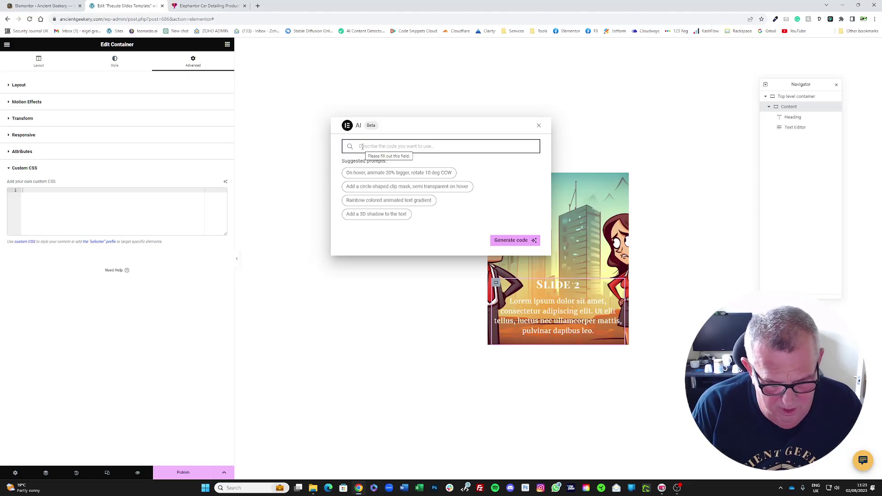
pyautogui.write('O')
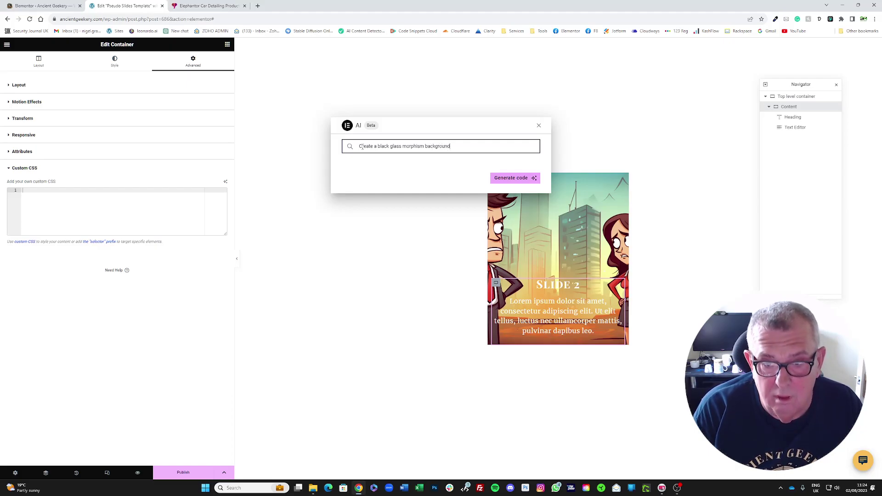
pyautogui.click(512, 179)
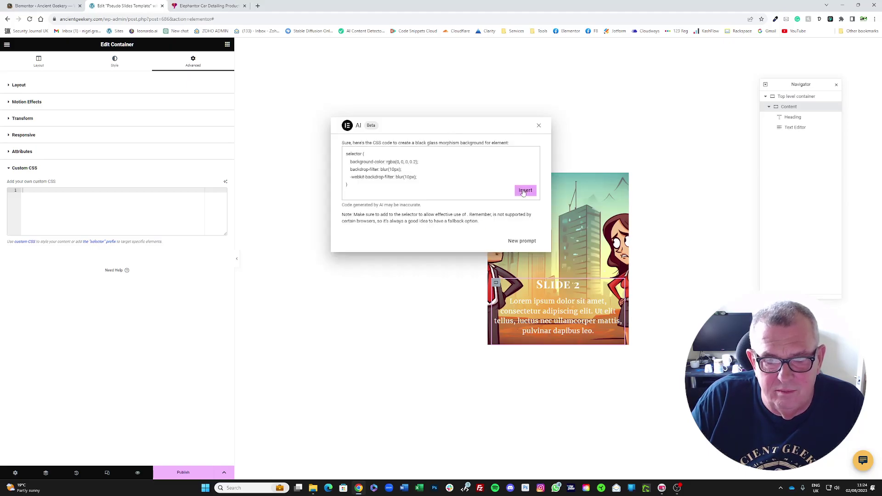
pyautogui.click(526, 191)
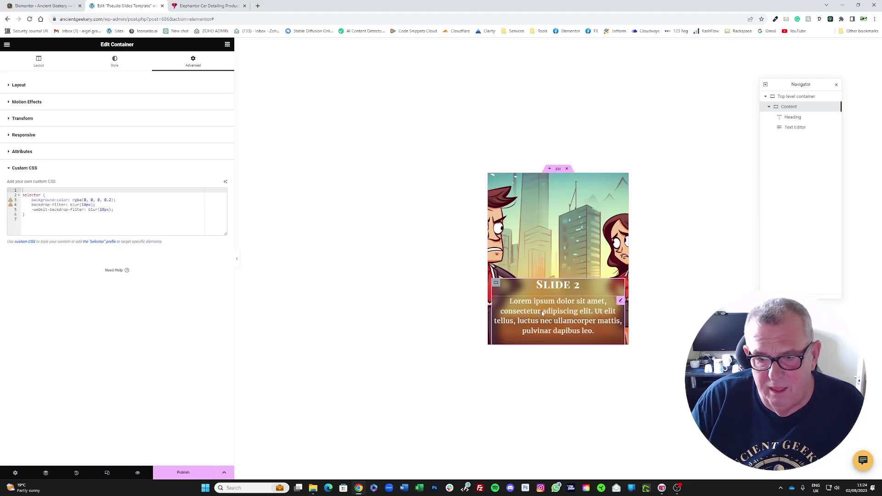
# Reset the top level container's padding to 0 and set the Content container's padding to 12 px on all four sides
pyautogui.click(558, 168)
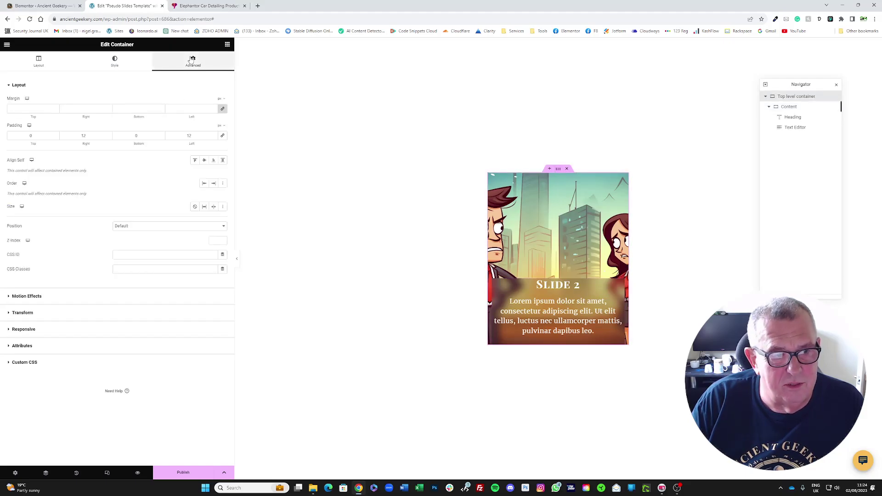
pyautogui.click(223, 135)
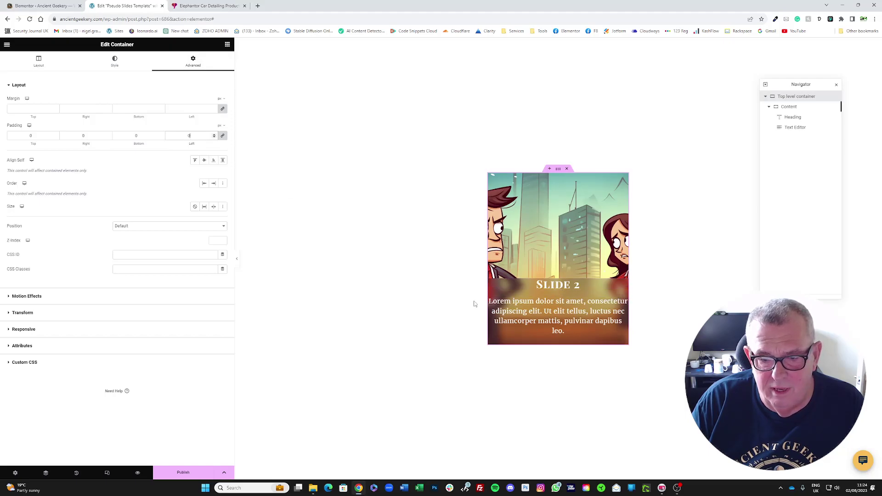
pyautogui.click(493, 284)
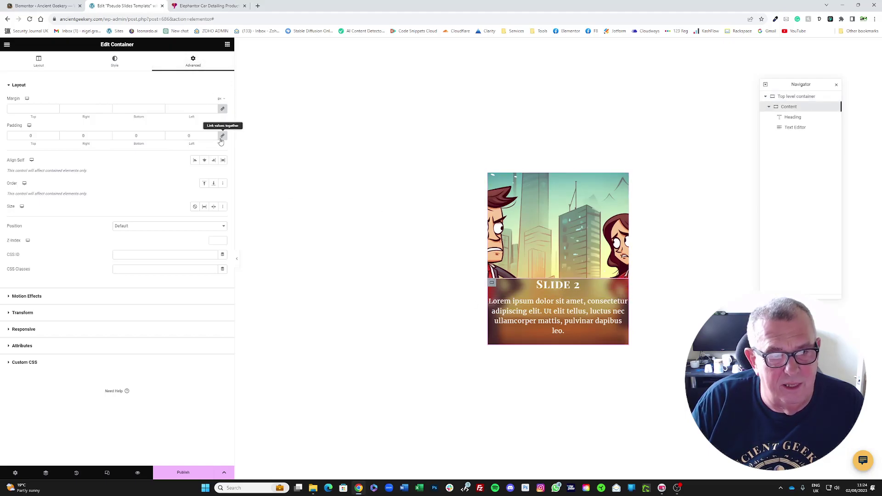
pyautogui.click(93, 136)
pyautogui.write('12')
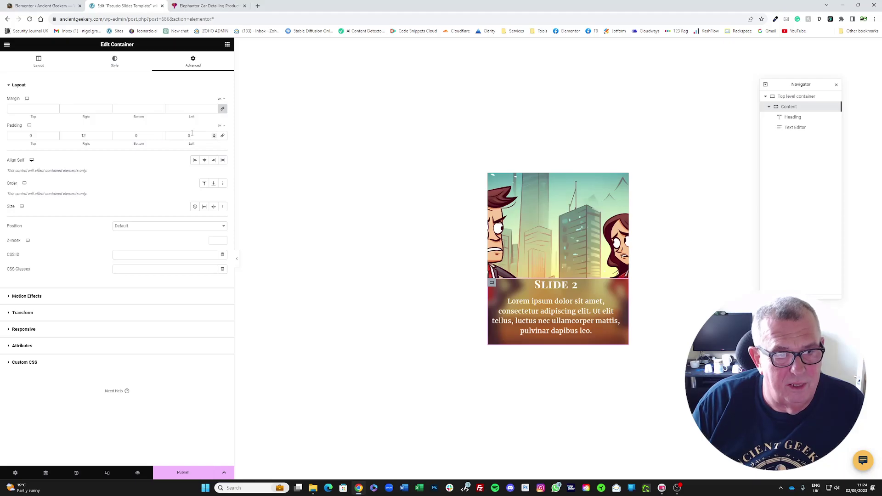
pyautogui.write('12')
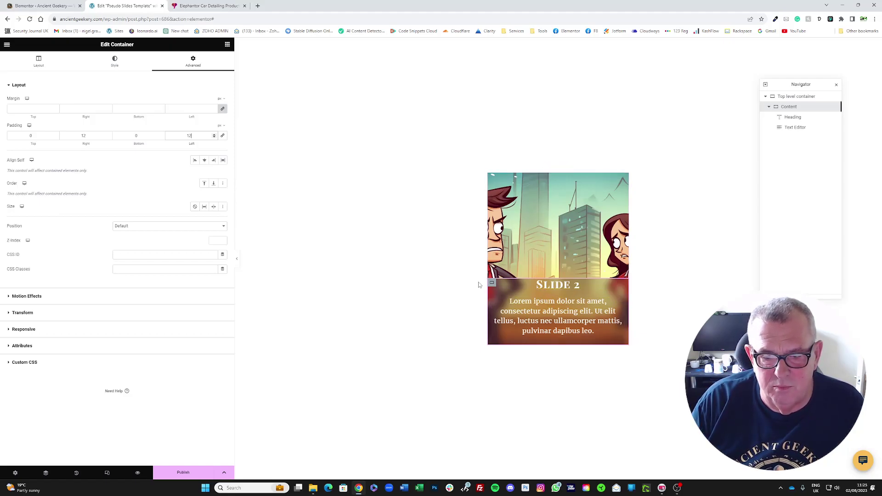
pyautogui.click(29, 135)
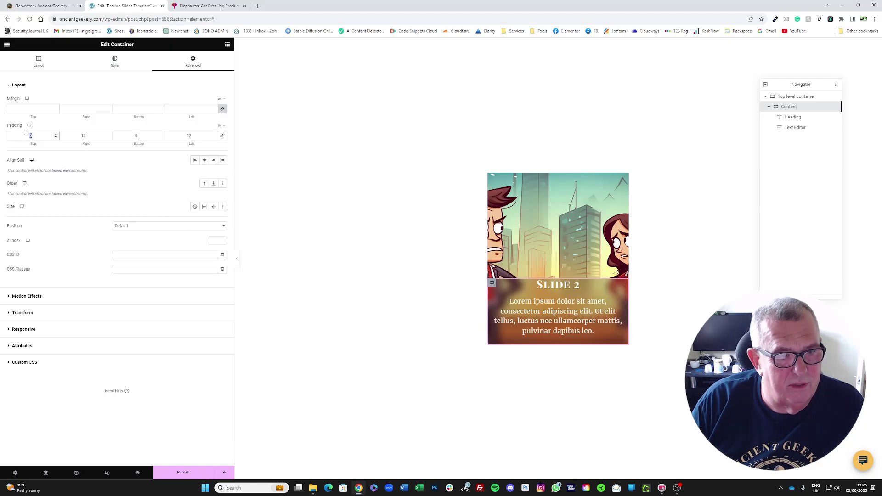
pyautogui.write('12')
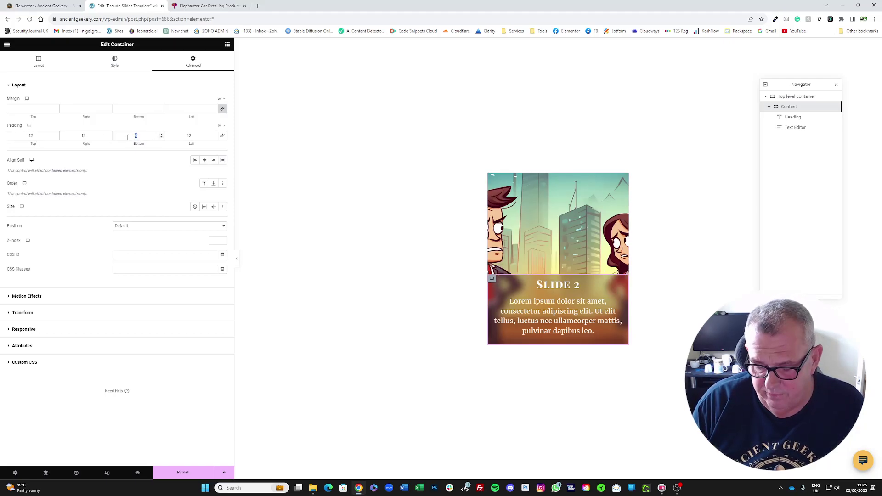
pyautogui.write('12')
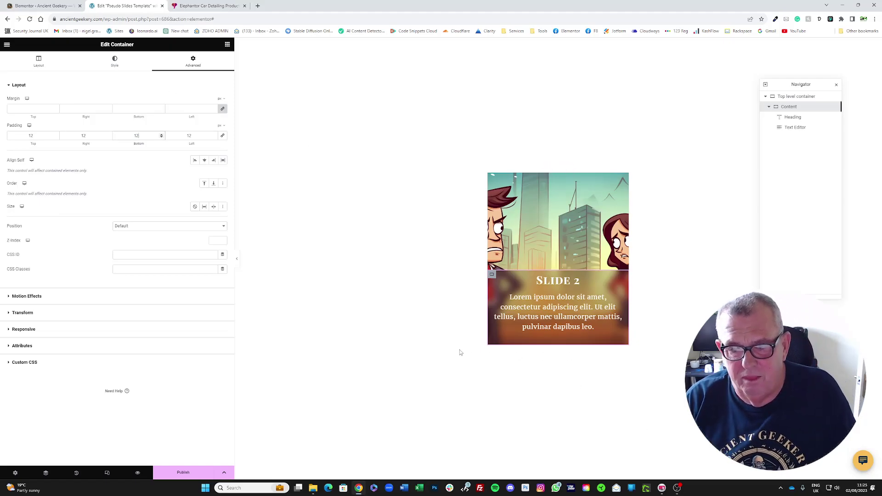
# Link the Text Editor dynamically to the Post Excerpt with an excerpt length of 30, applied to post content
pyautogui.click(562, 303)
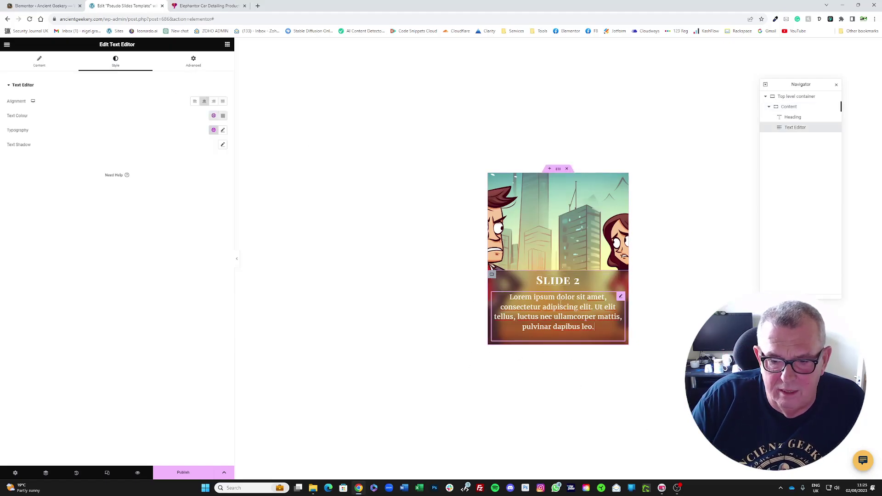
pyautogui.click(46, 64)
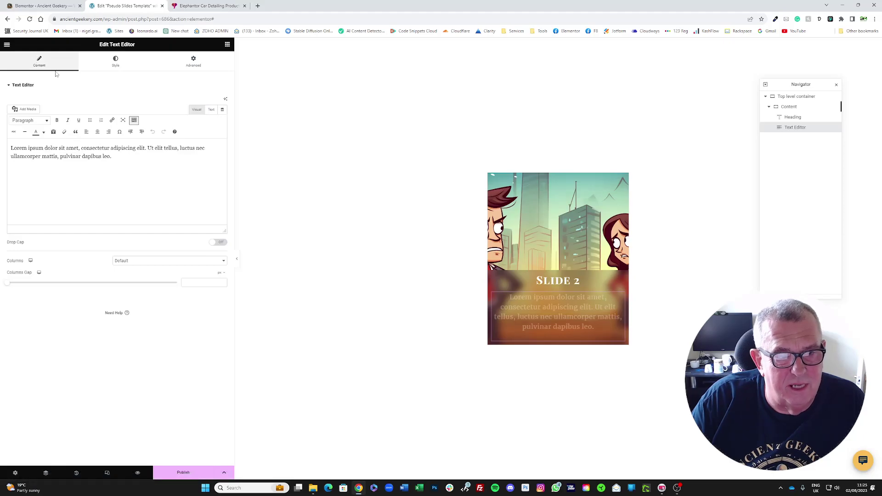
pyautogui.click(223, 110)
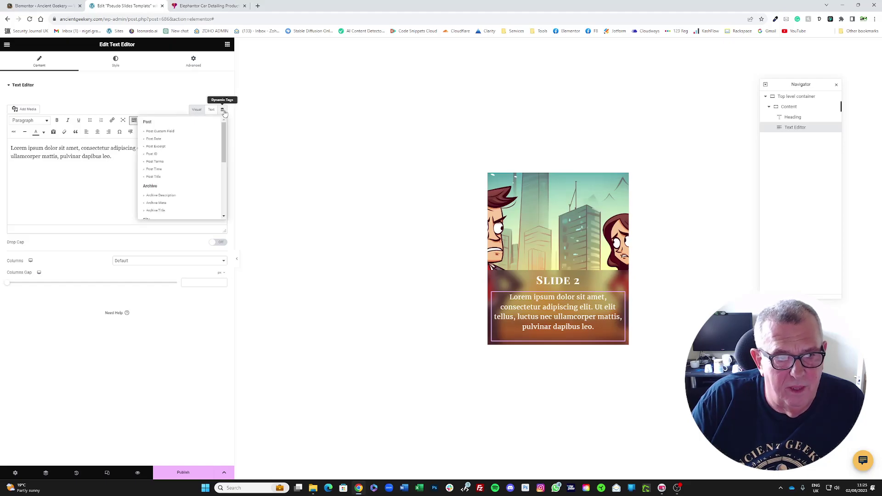
pyautogui.click(155, 147)
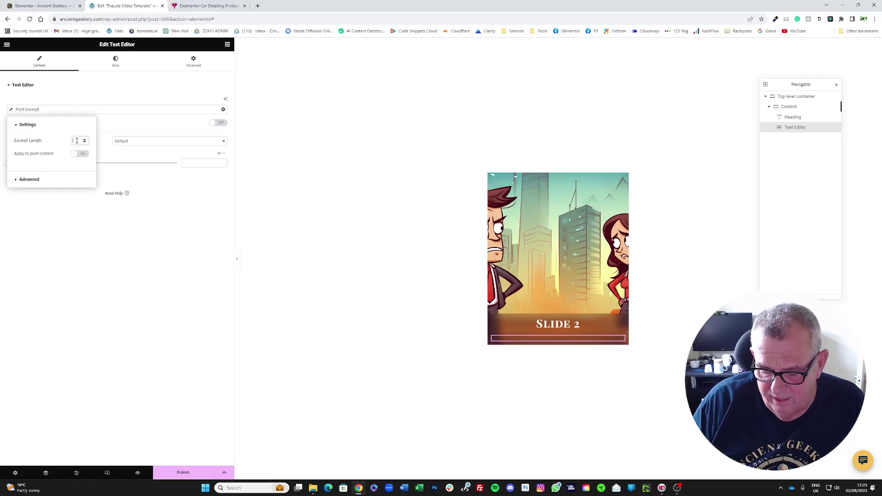
pyautogui.click(77, 141)
pyautogui.write('30')
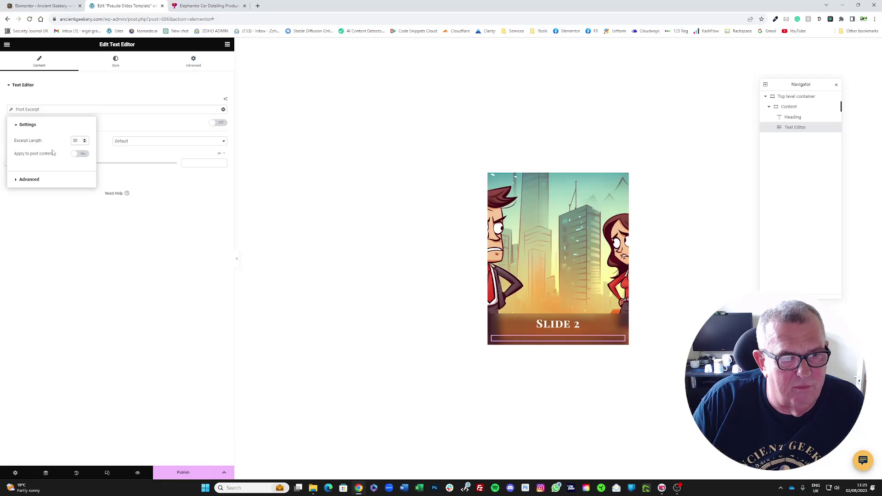
pyautogui.click(77, 154)
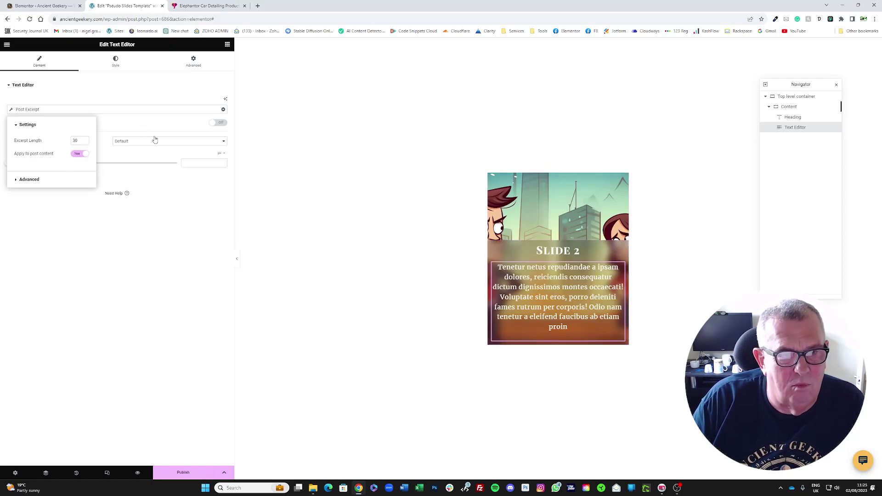
# Add a Button widget below the excerpt text in the Content container
pyautogui.click(225, 45)
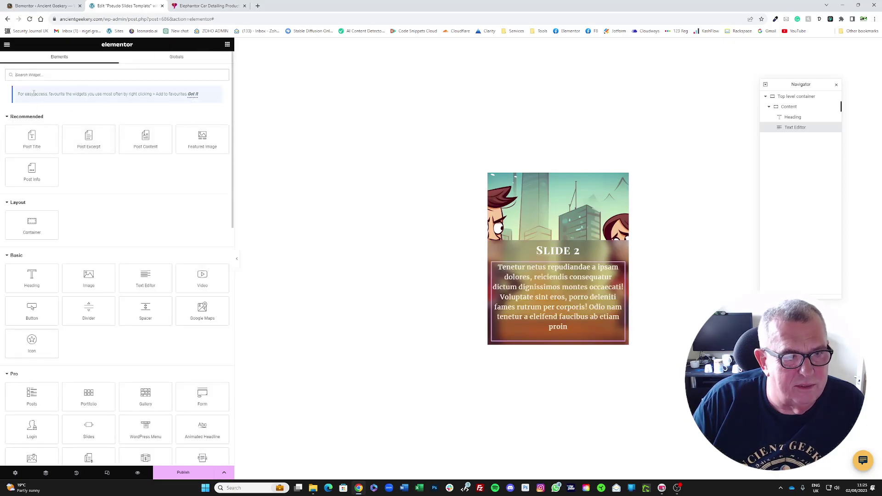
pyautogui.write('butt')
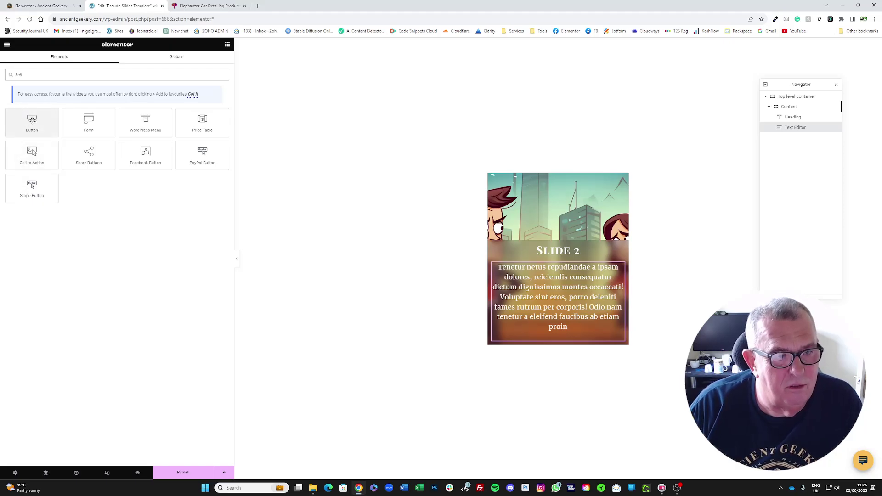
pyautogui.moveTo(31, 122); pyautogui.dragTo(556, 337)
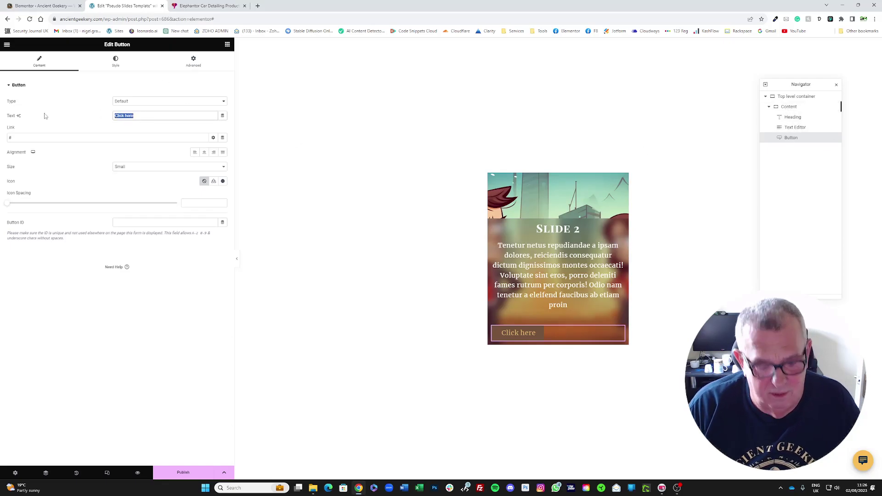
# Set the button's text to "Read more" and centre its alignment
pyautogui.write('Read more')
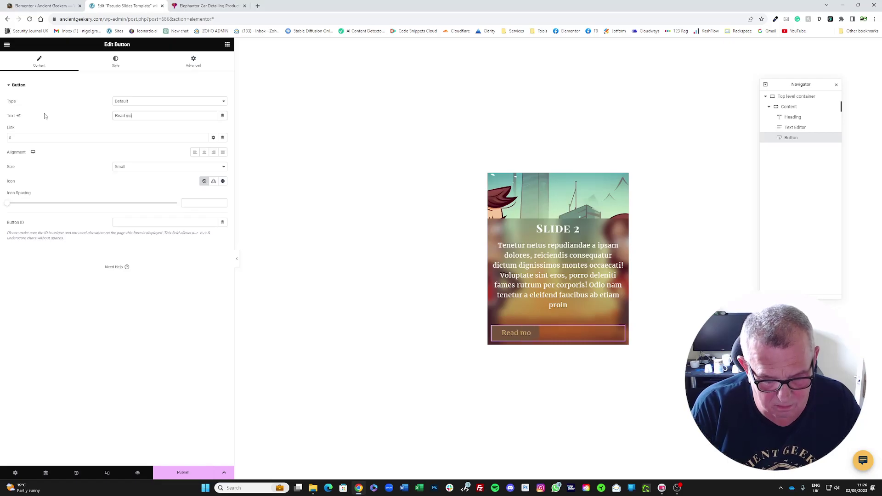
pyautogui.click(204, 152)
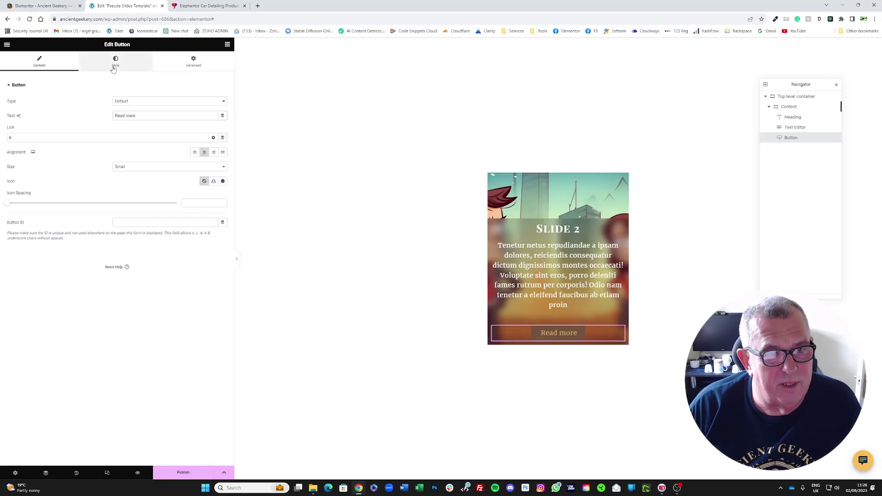
# Style the button with an Ice White background, Primary text colour, border type None and a border radius of 0
pyautogui.click(115, 61)
pyautogui.click(215, 174)
pyautogui.click(156, 265)
pyautogui.click(213, 145)
pyautogui.click(142, 180)
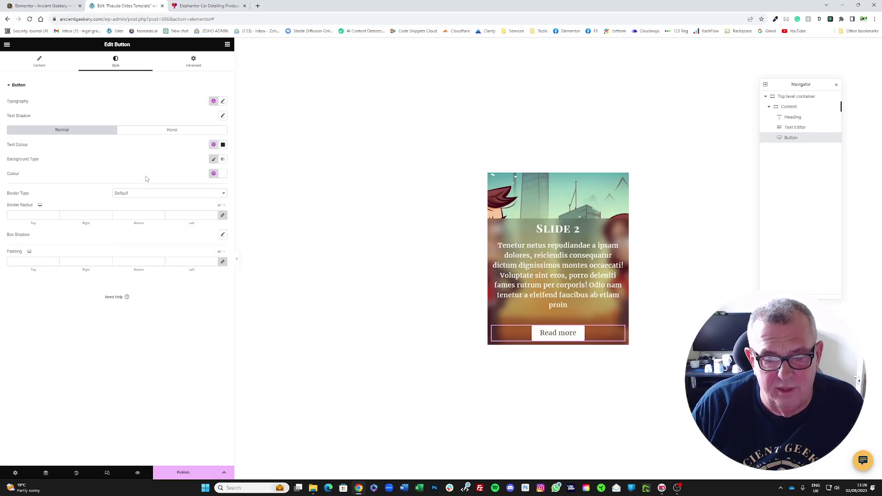
pyautogui.click(140, 193)
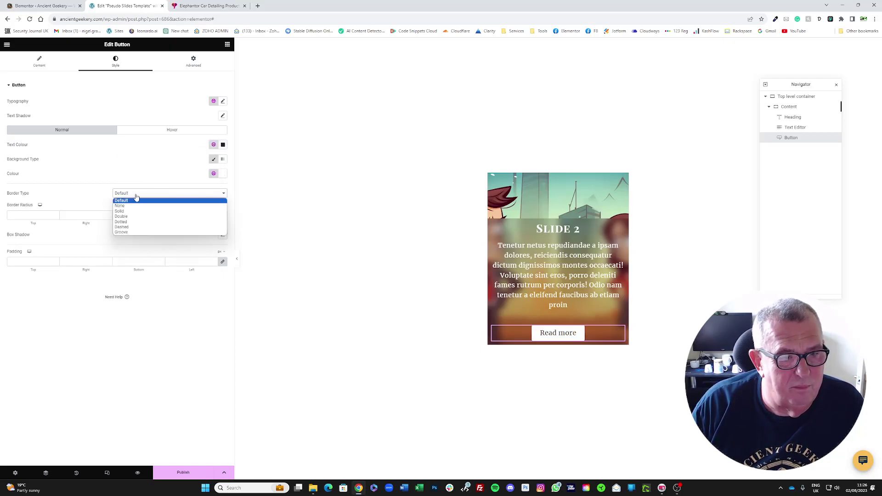
pyautogui.click(124, 207)
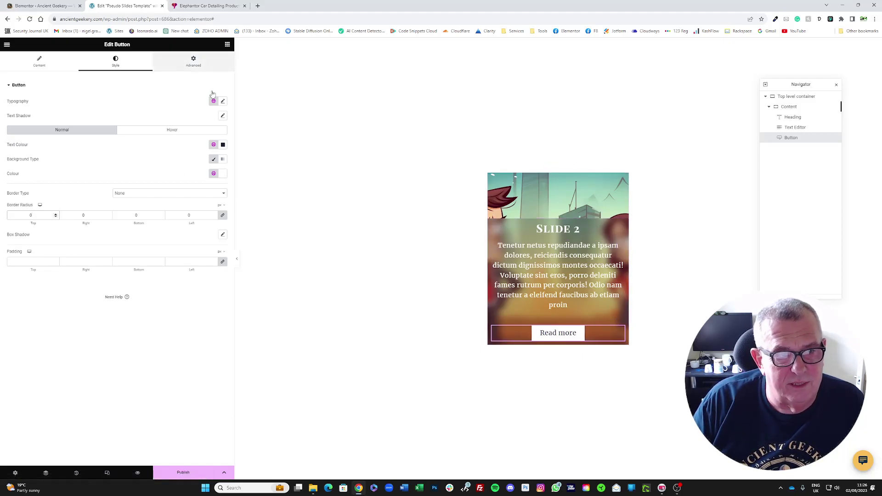
# Justify the button across the container, link it dynamically to the Post URL and publish the template
pyautogui.click(46, 60)
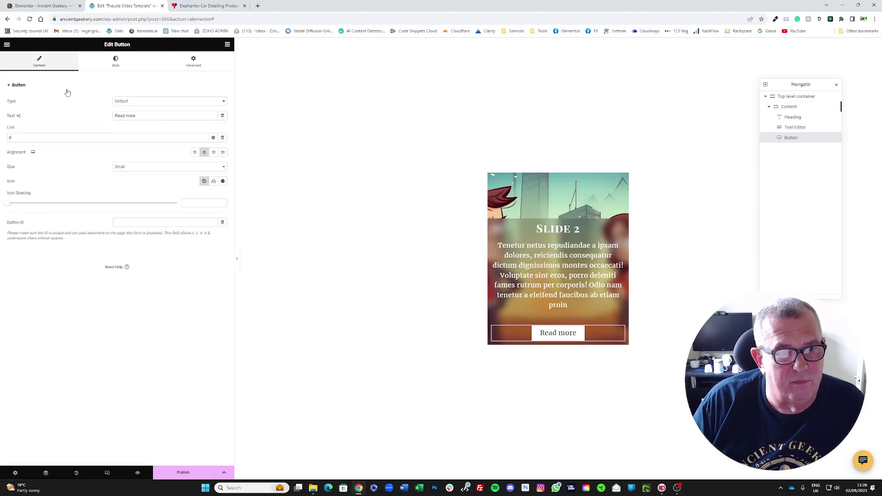
pyautogui.click(224, 152)
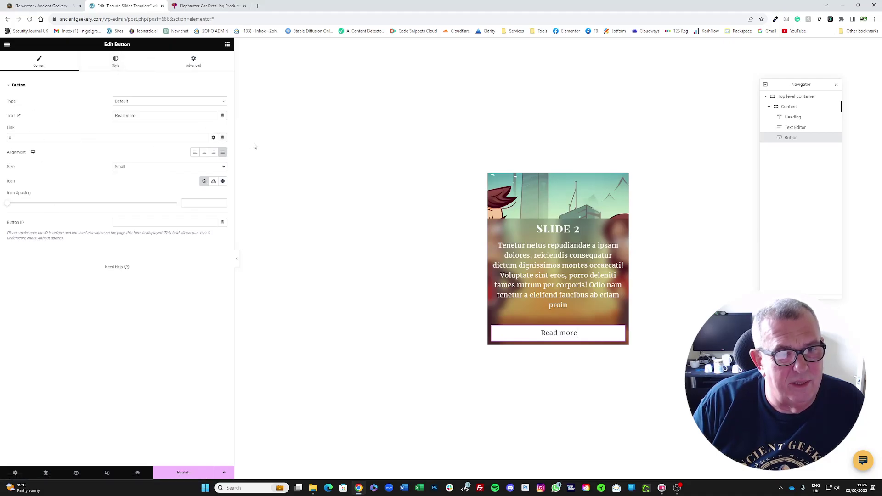
pyautogui.click(222, 138)
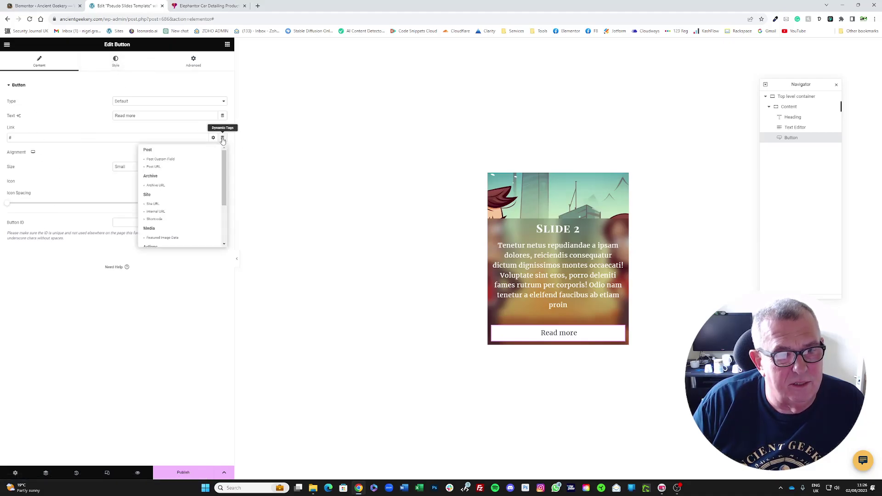
pyautogui.click(153, 166)
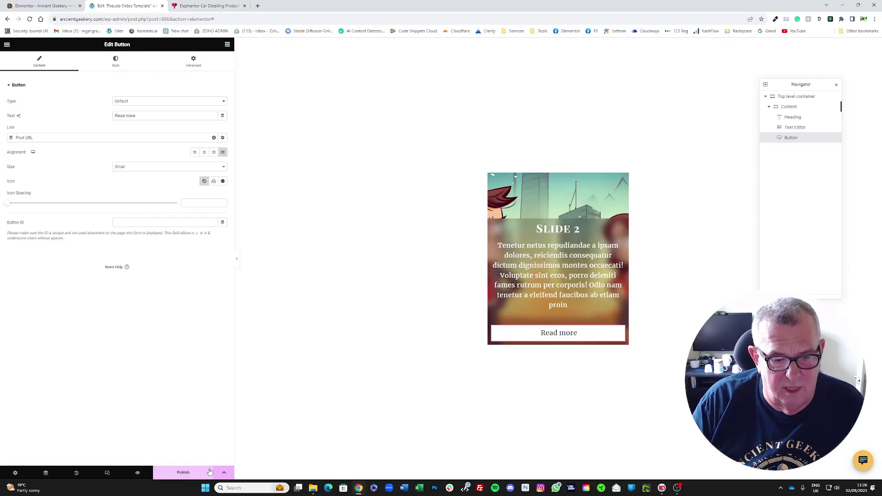
pyautogui.click(181, 475)
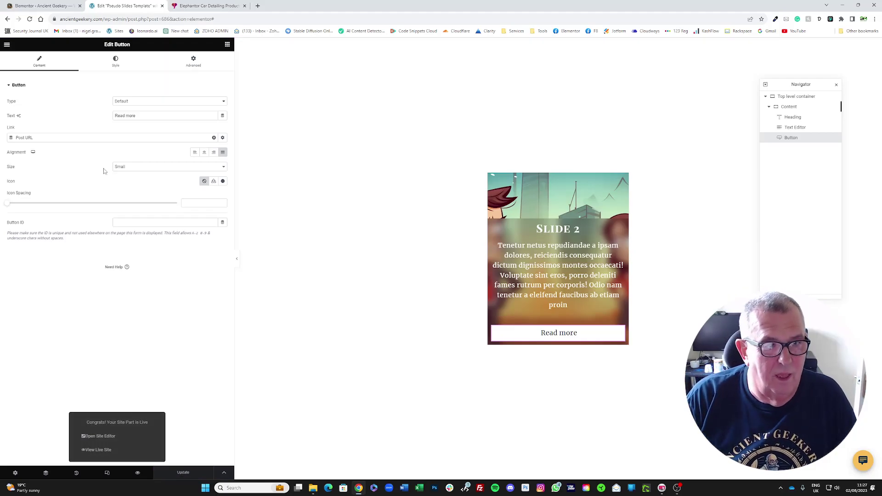
# Exit the template editor and open the "Experiments with the Loop Carousel" page for editing, sorting the pages by date
pyautogui.click(7, 44)
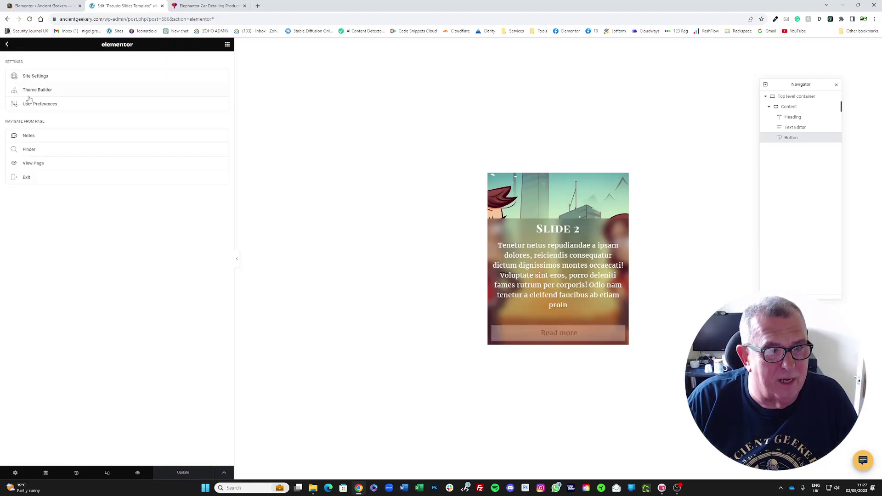
pyautogui.click(25, 179)
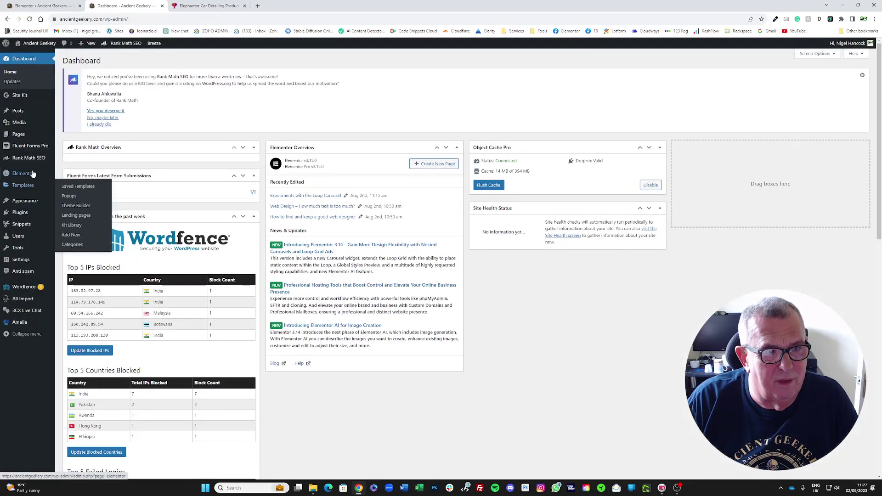
pyautogui.click(21, 137)
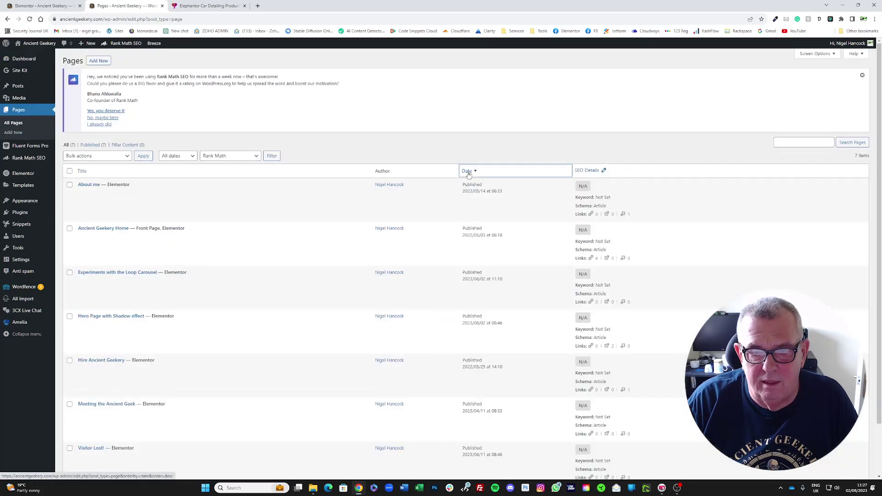
pyautogui.click(468, 172)
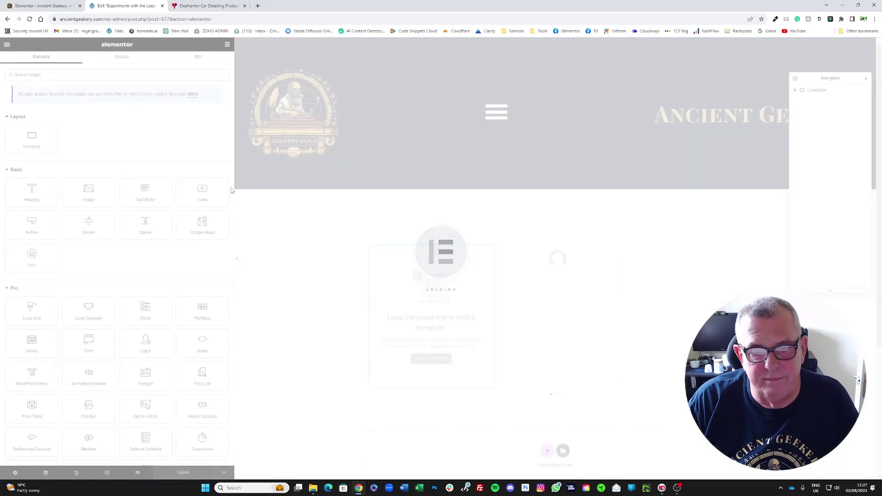
# Assign the Pseudo Slides Template to the Loop Carousel and set its slides on display to 1
pyautogui.click(418, 274)
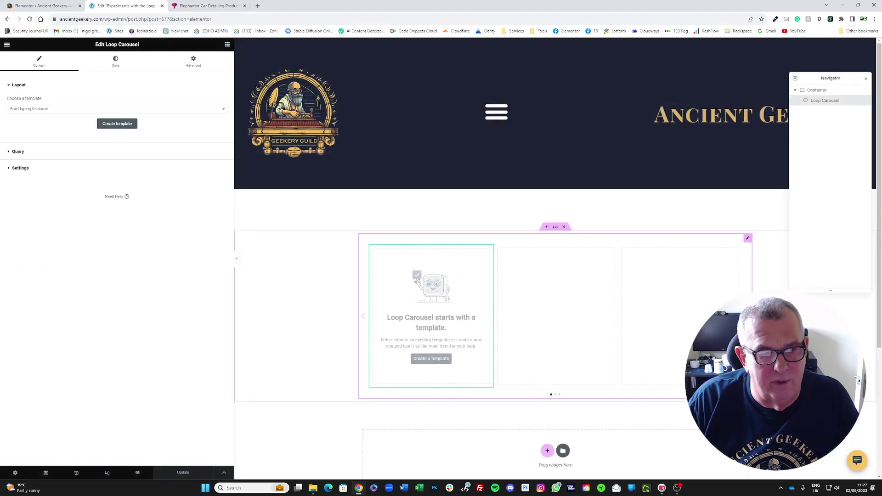
pyautogui.click(37, 109)
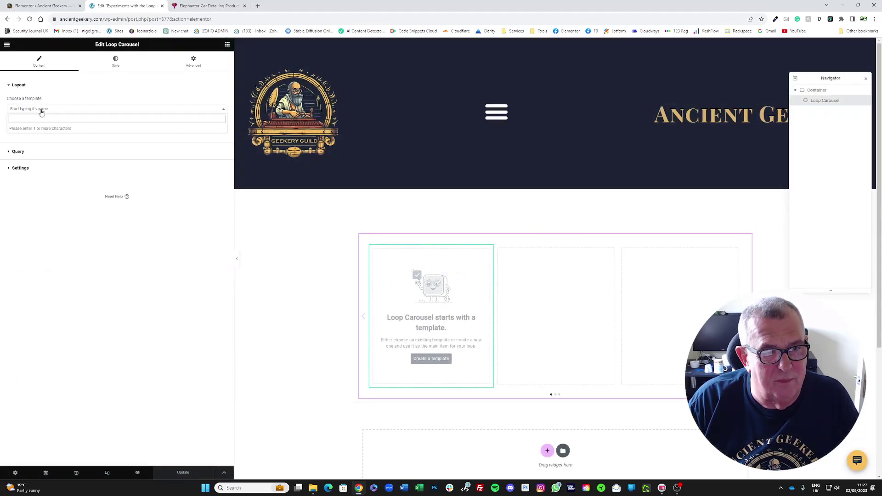
pyautogui.write('l')
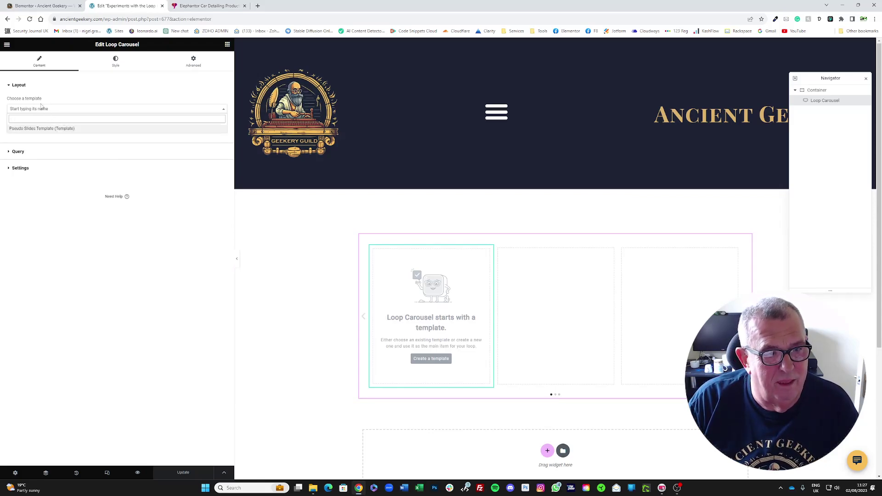
pyautogui.click(46, 129)
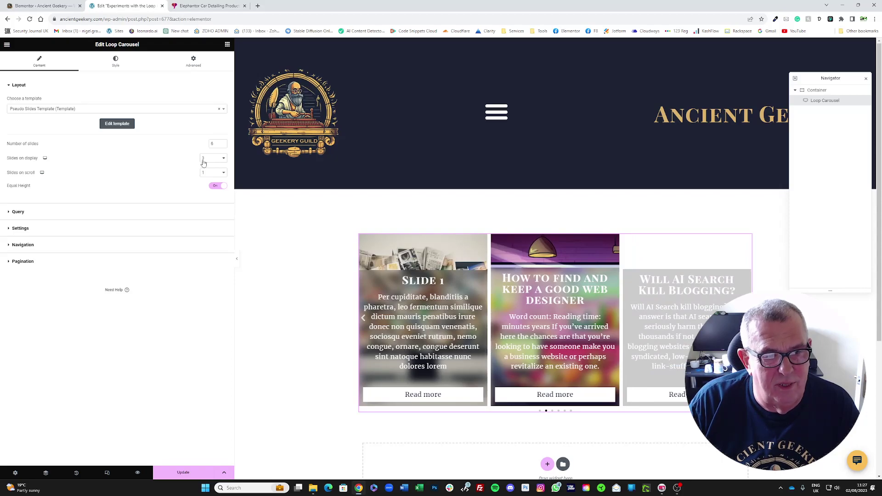
pyautogui.click(204, 159)
pyautogui.click(207, 171)
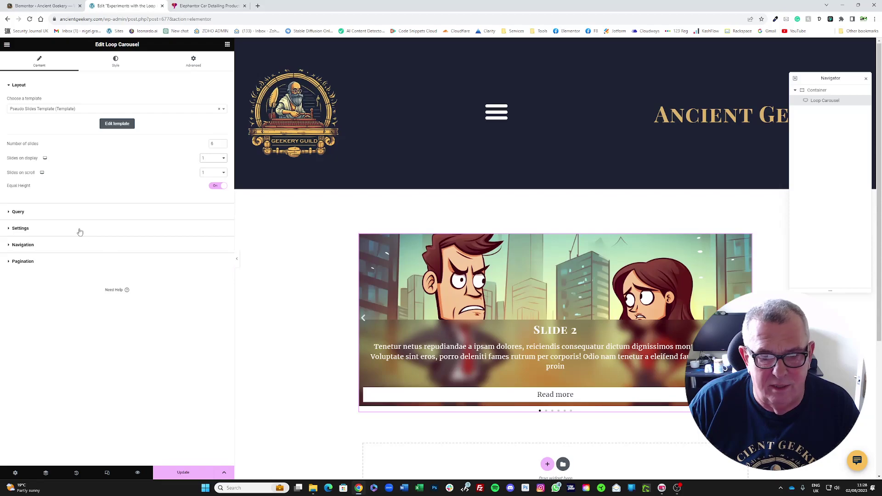
# Style the carousel's navigation arrows in Ice White at size 33 and update the page
pyautogui.click(114, 62)
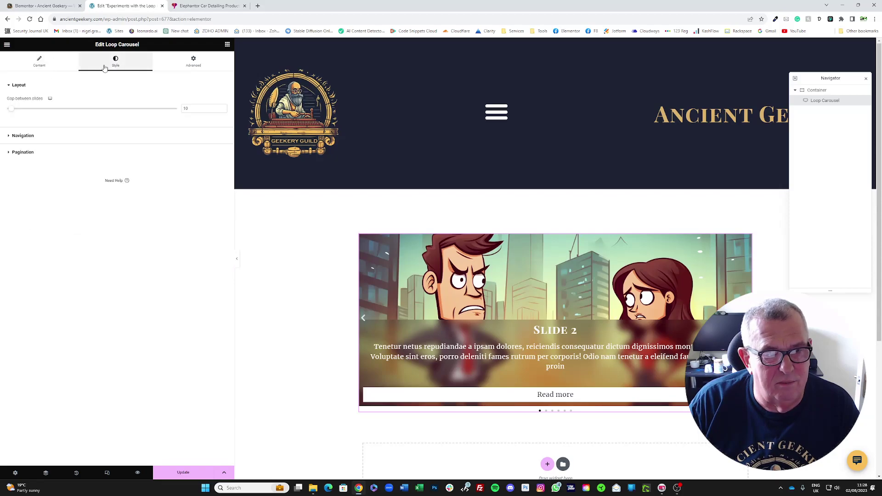
pyautogui.click(71, 136)
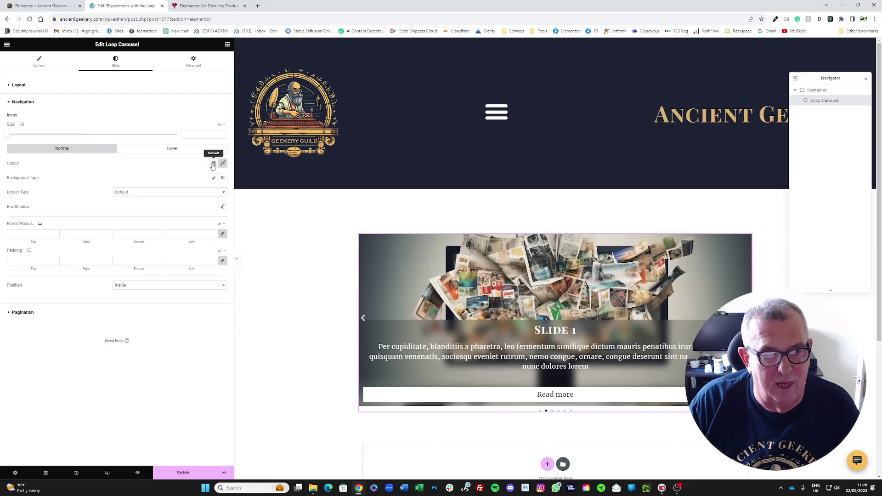
pyautogui.click(213, 164)
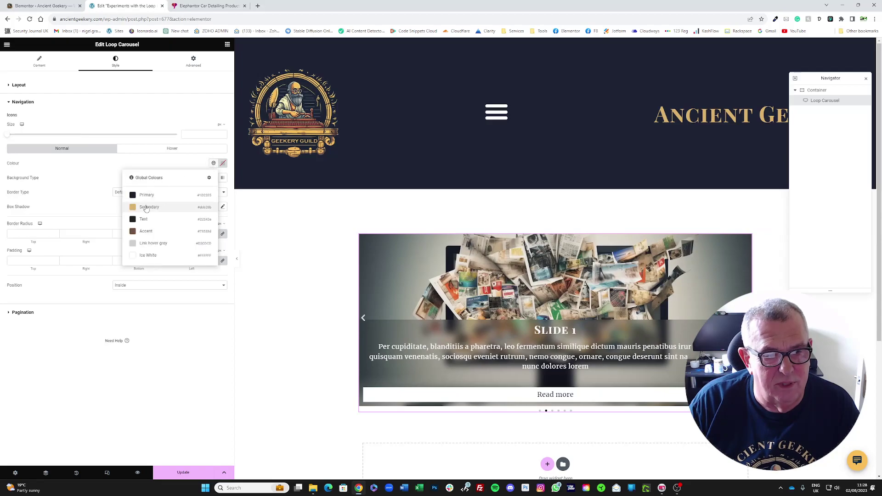
pyautogui.click(156, 255)
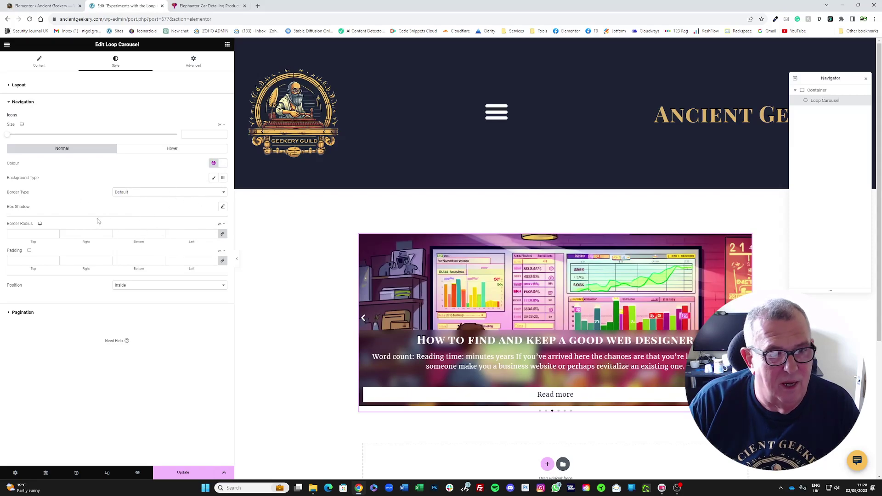
pyautogui.moveTo(7, 139)
pyautogui.mouseDown()
pyautogui.moveTo(54, 139)
pyautogui.moveTo(20, 141)
pyautogui.mouseUp()
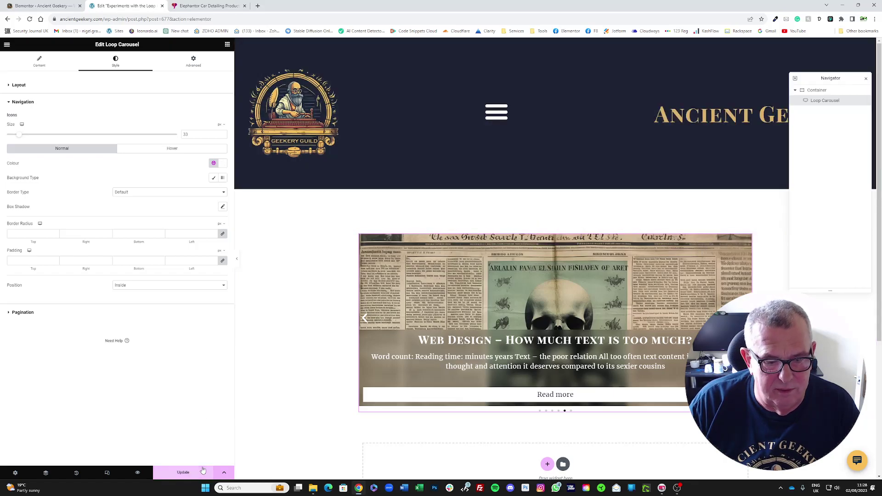
pyautogui.click(198, 475)
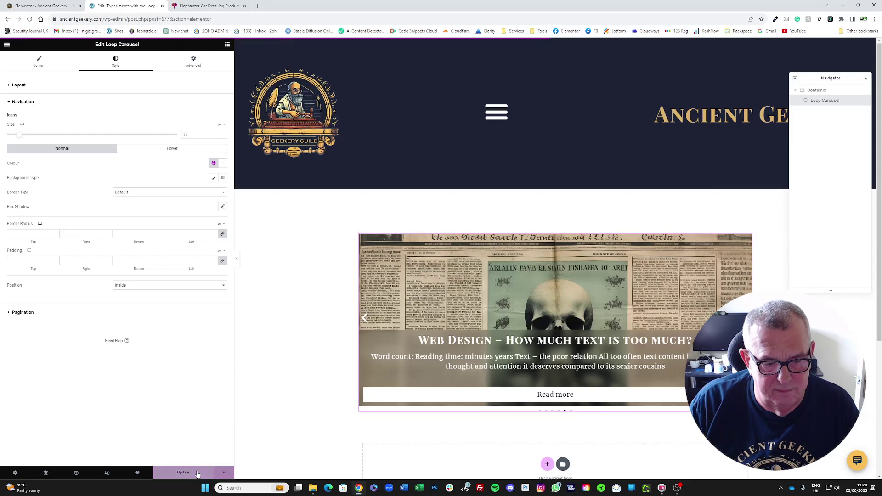
# View the live page, advance through the carousel's slides, and test a slide's Read more link before returning
pyautogui.click(7, 45)
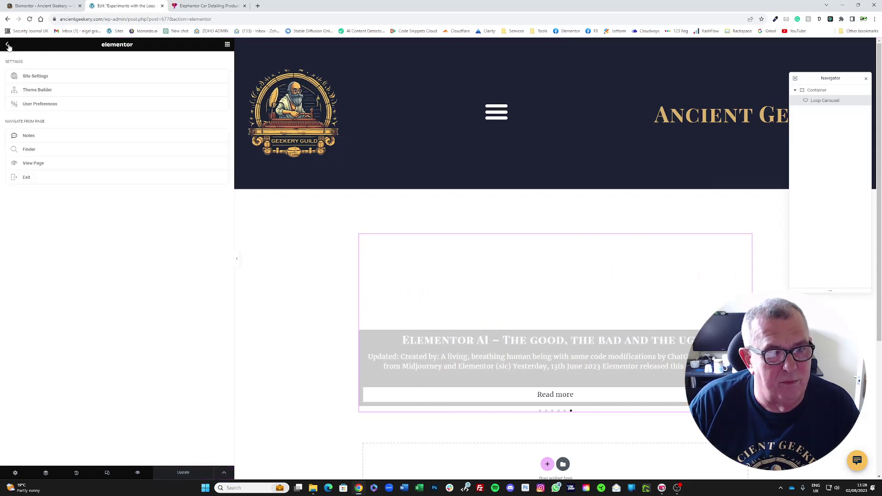
pyautogui.click(26, 164)
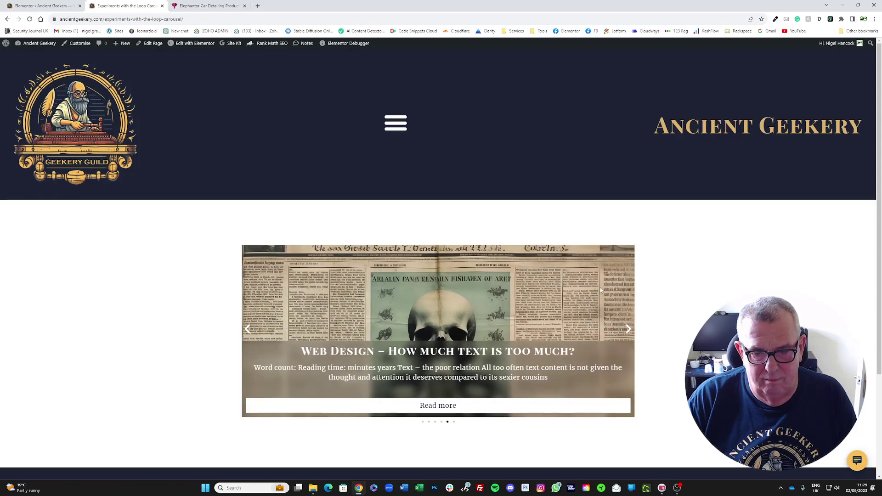
pyautogui.click(629, 329)
pyautogui.click(629, 329)
pyautogui.click(629, 329)
pyautogui.click(629, 329)
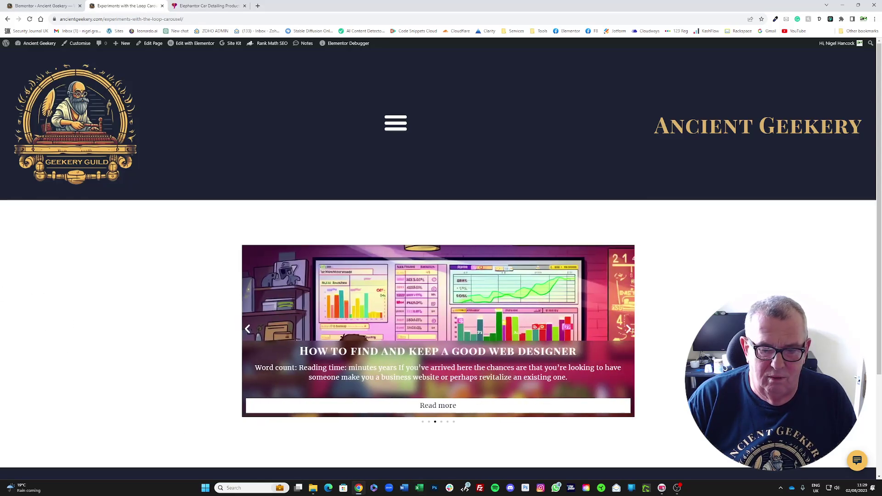
pyautogui.click(449, 405)
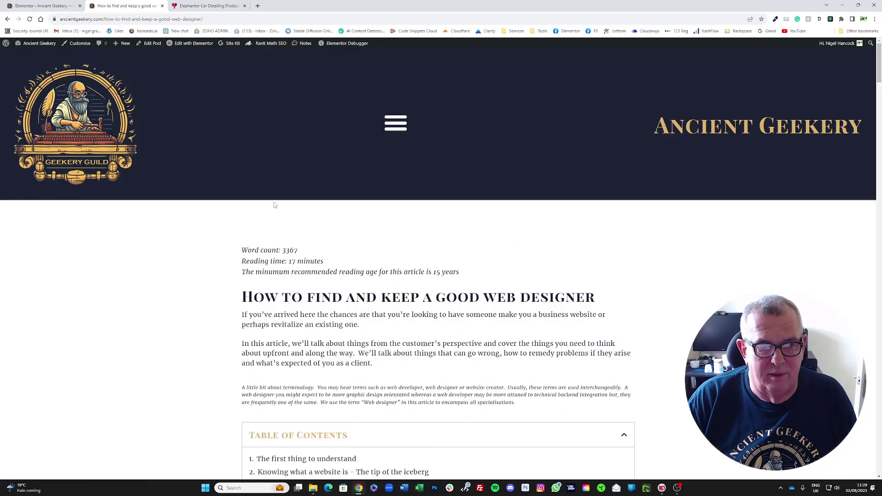
pyautogui.click(8, 19)
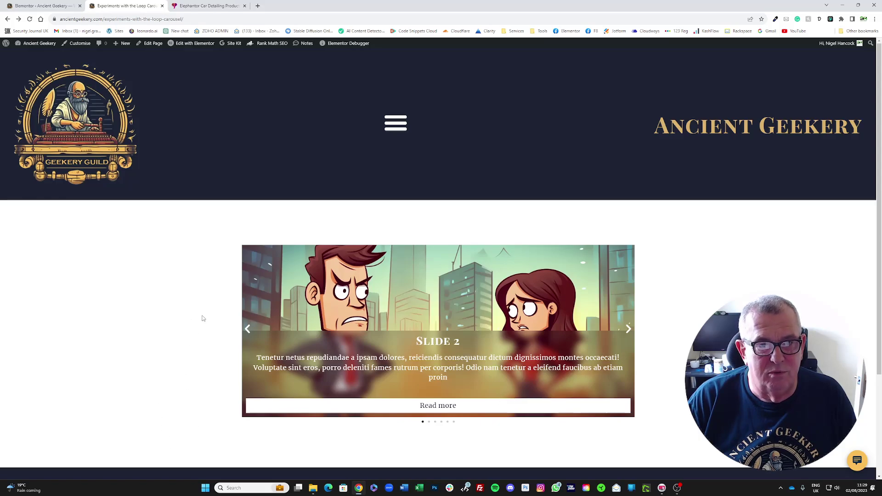
# Reopen the page in the Elementor editor, narrow the settings panel and set the carousel container's content width to Full Width
pyautogui.click(186, 46)
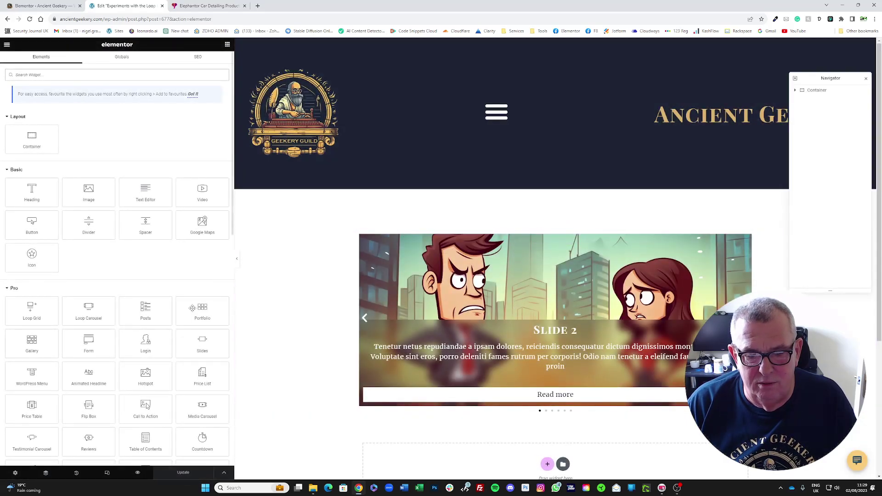
pyautogui.click(237, 242)
pyautogui.moveTo(201, 380); pyautogui.dragTo(139, 429)
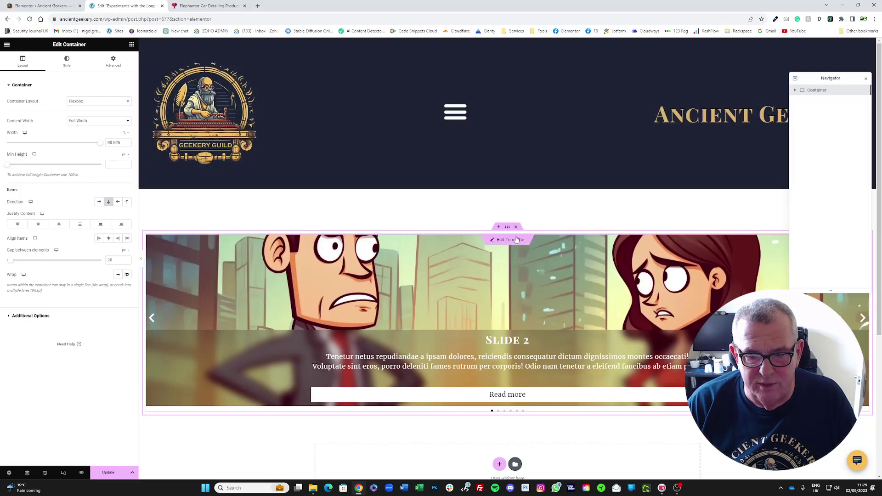
# Open the carousel's loop template for in-place editing, saving the page changes
pyautogui.click(507, 241)
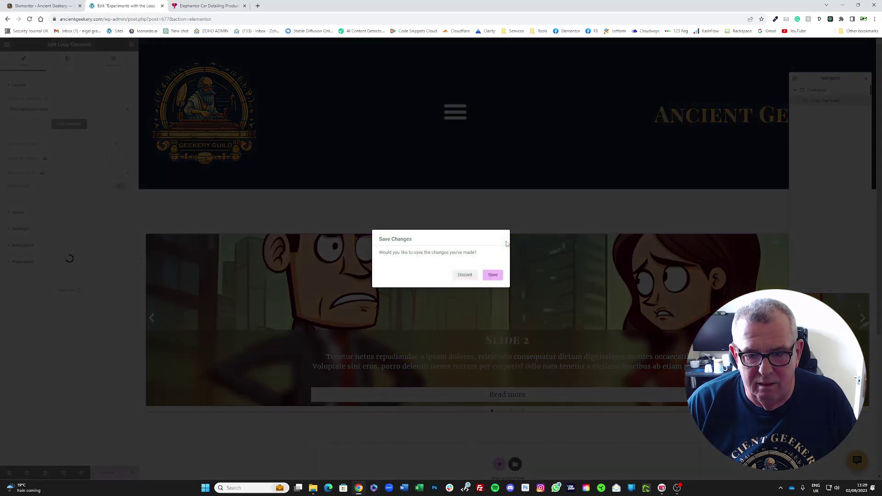
pyautogui.click(489, 277)
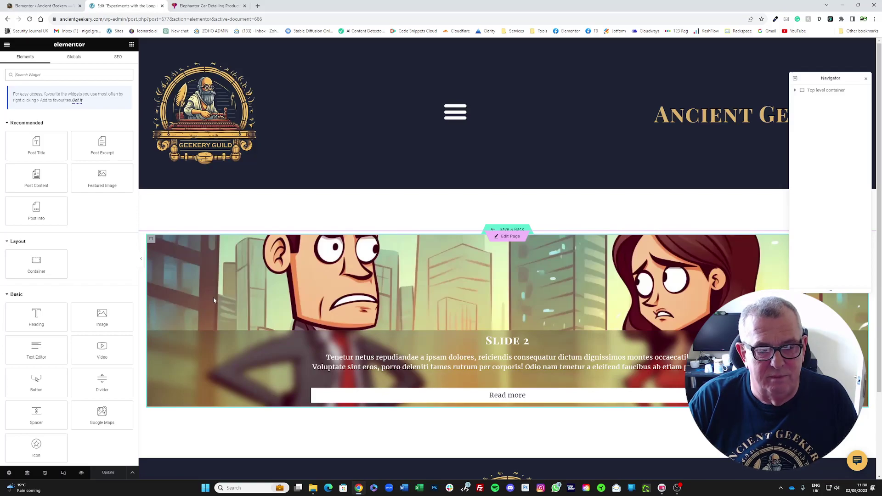
# Switch to the Elephantor Car Detailing site, reload it and examine its product slider as an example of overlaid slide content
pyautogui.click(208, 6)
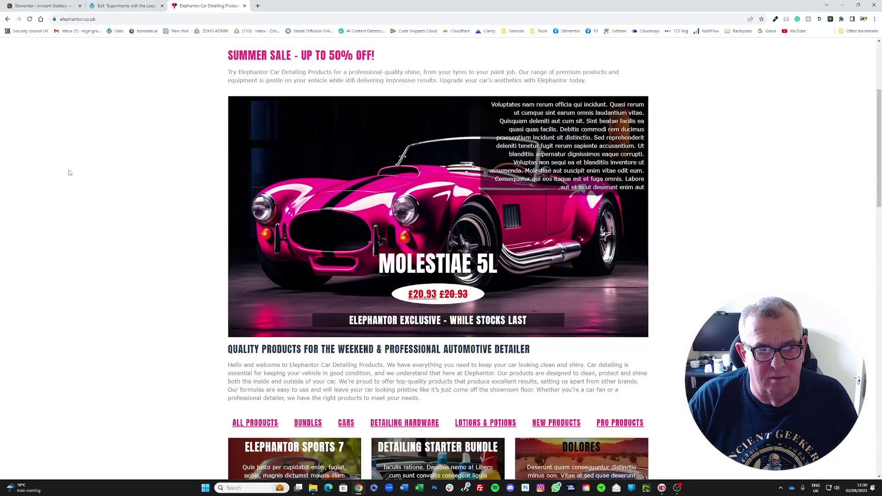
pyautogui.press('F5')
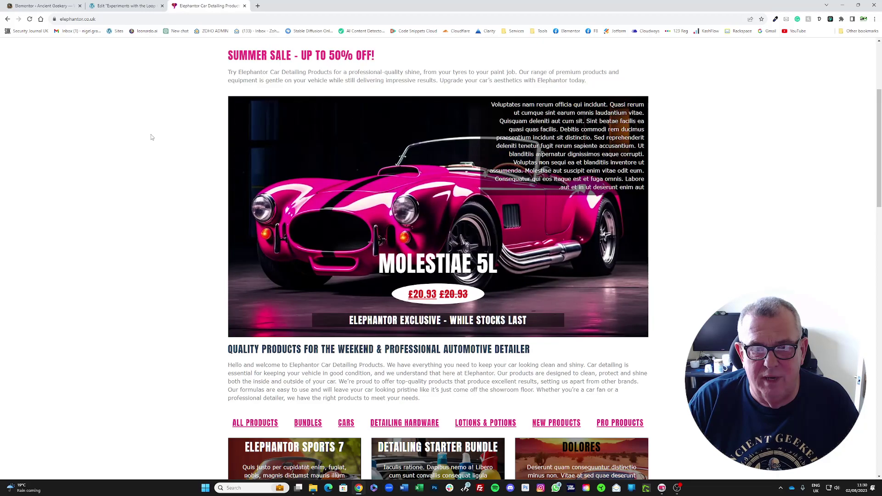
pyautogui.scroll(1, 156, 148)
pyautogui.scroll(3, 157, 148)
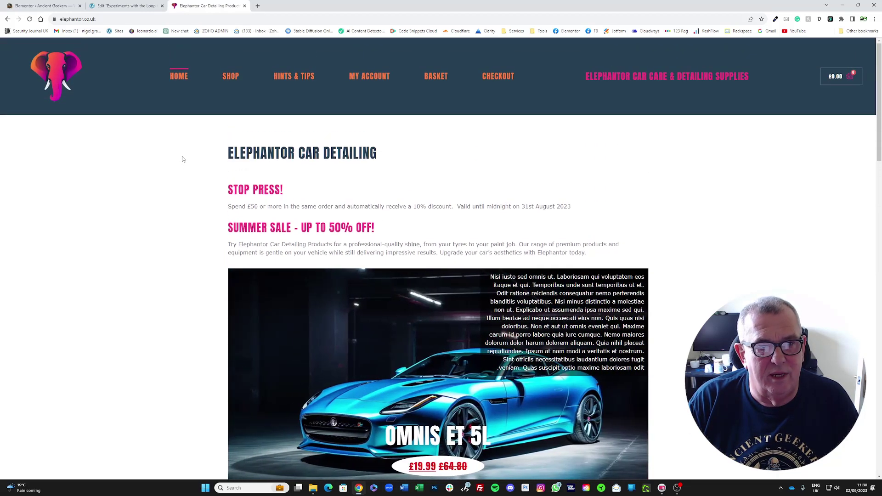
pyautogui.scroll(-3, 184, 161)
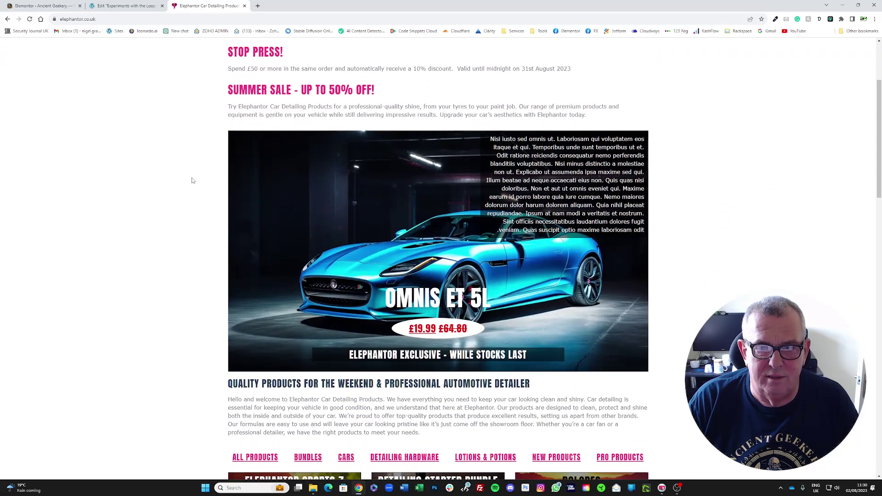